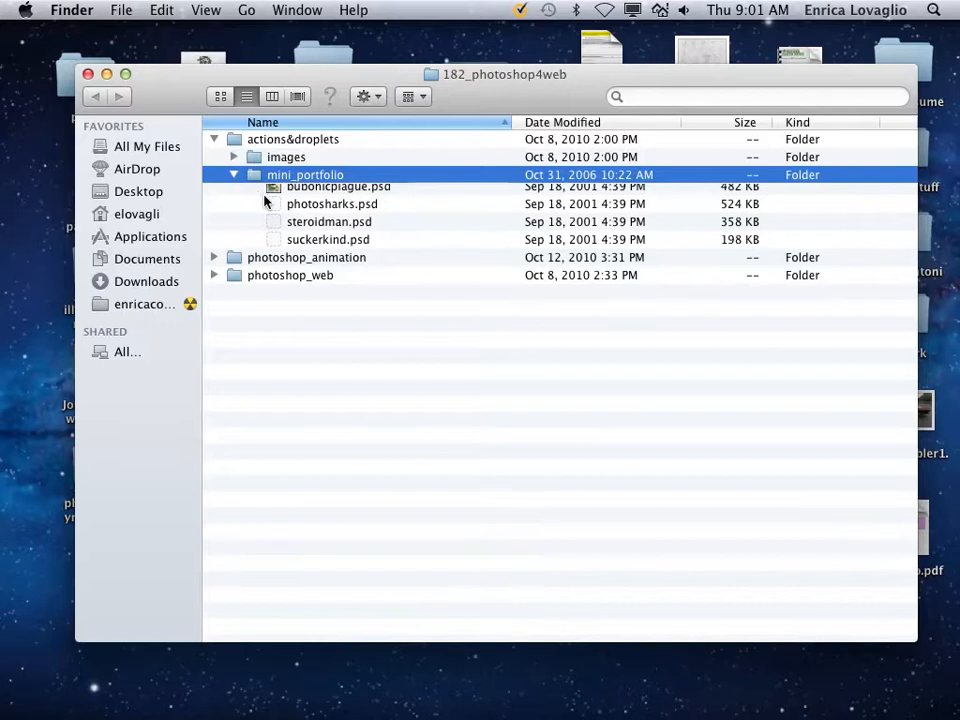
- Open allergyangst.psd from the mini_portfolio folder in Photoshop
{"action": "left_click_drag", "start_coordinate": [275, 193], "coordinate": [494, 684]}
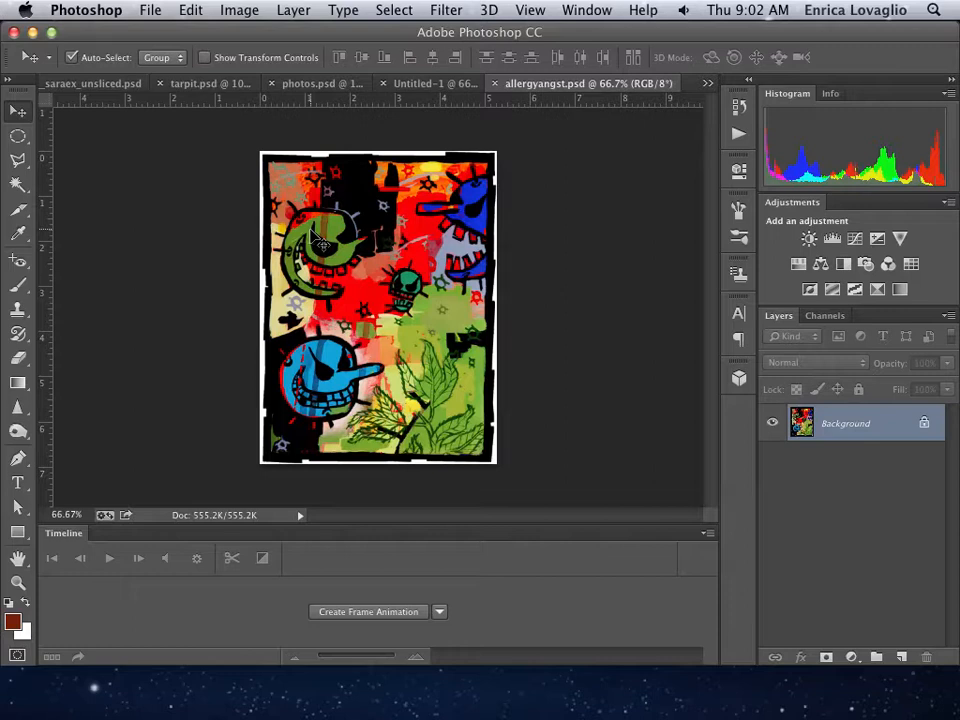
- Try resizing the allergyangst image to a width of 150 pixels, and undo the resize
{"action": "left_click", "coordinate": [238, 10]}
{"action": "left_click", "coordinate": [299, 155]}
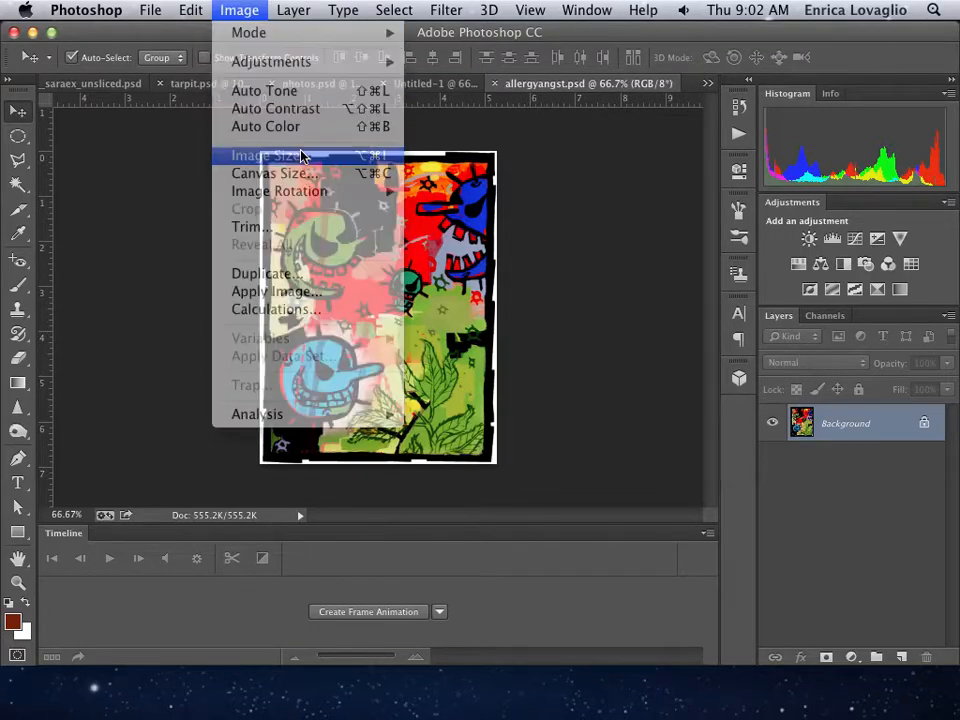
{"action": "left_click_drag", "start_coordinate": [656, 315], "coordinate": [397, 262]}
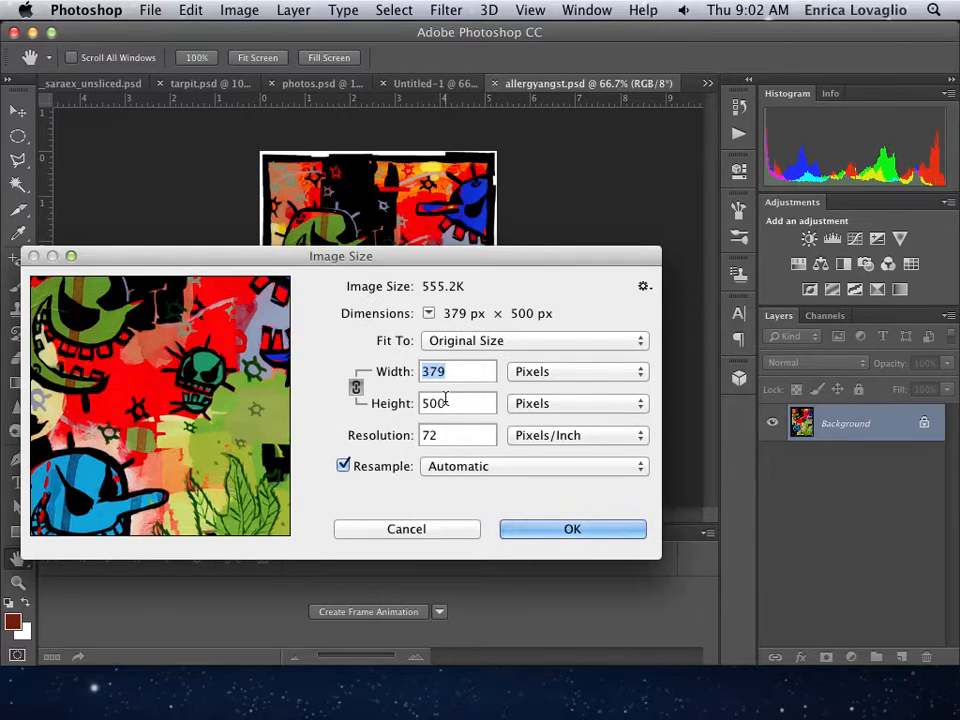
{"action": "type", "text": "150"}
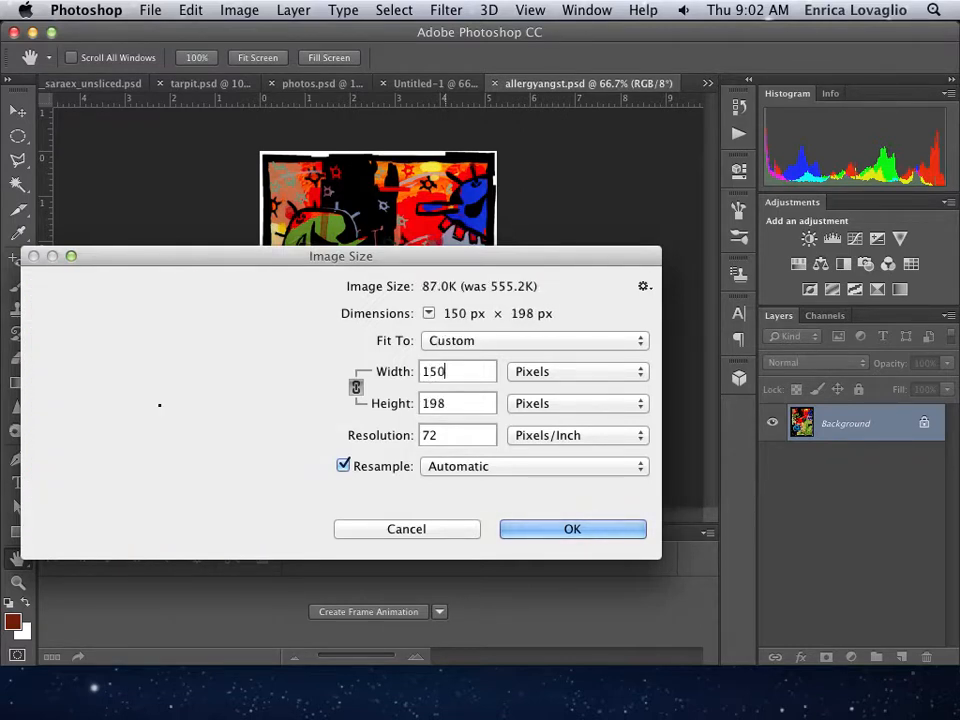
{"action": "left_click", "coordinate": [557, 536]}
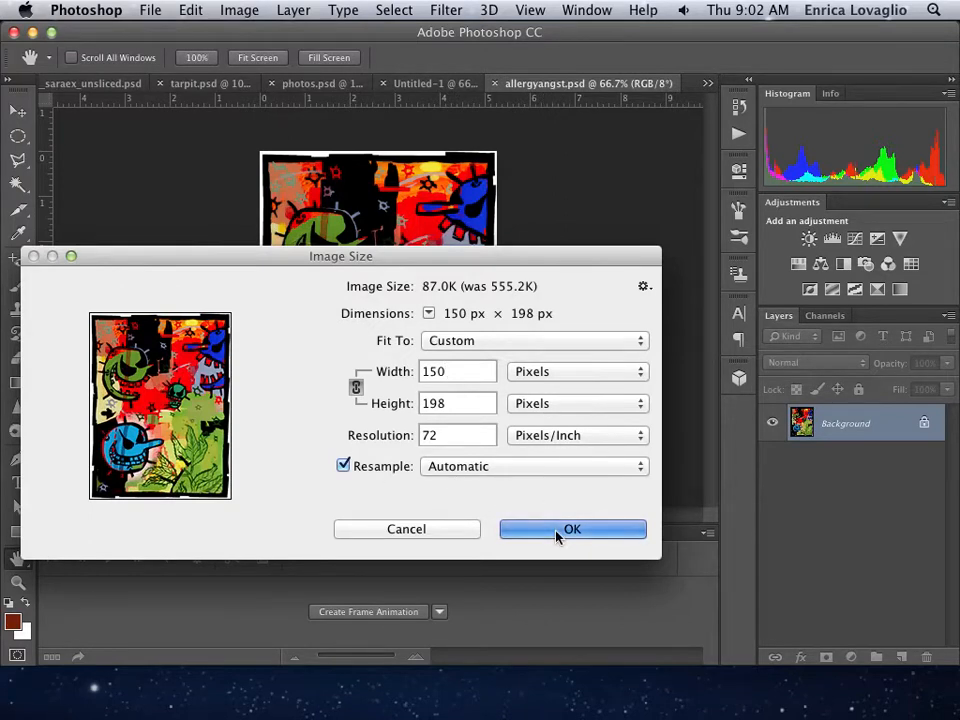
{"action": "key", "text": "v"}
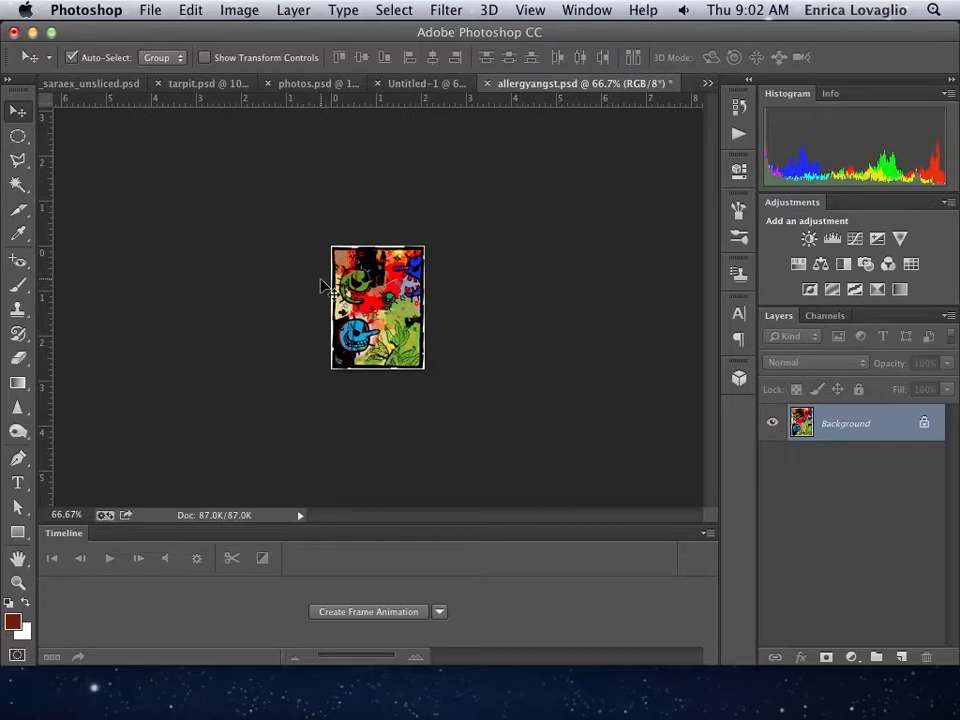
{"action": "key", "text": "ctrl+z"}
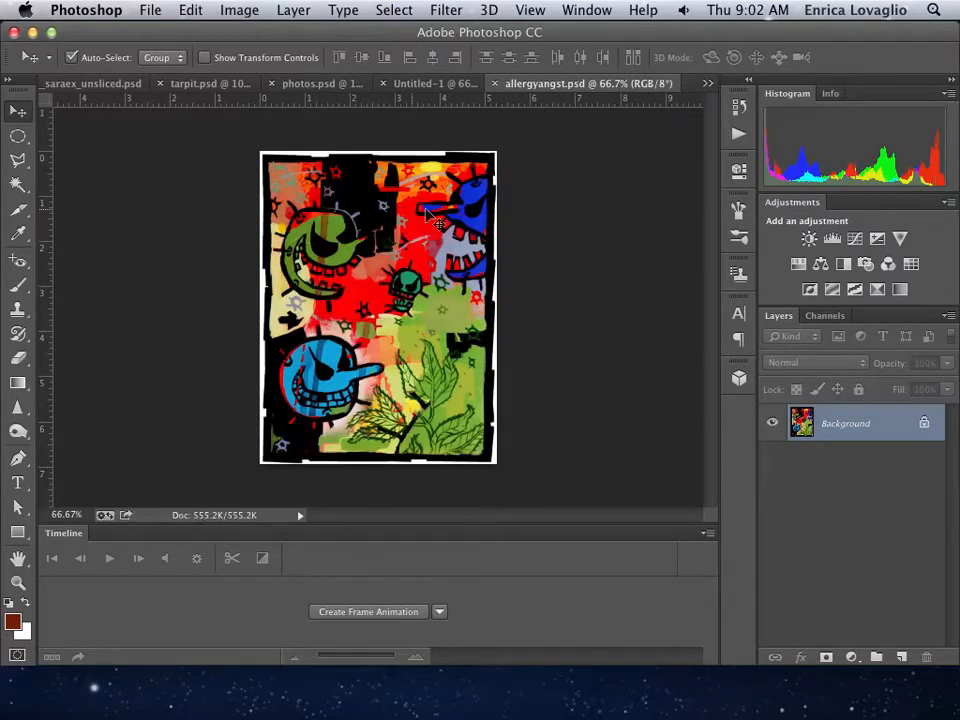
- Show the Actions panel, enlarge it and collapse the Default Actions set
{"action": "left_click", "coordinate": [586, 12]}
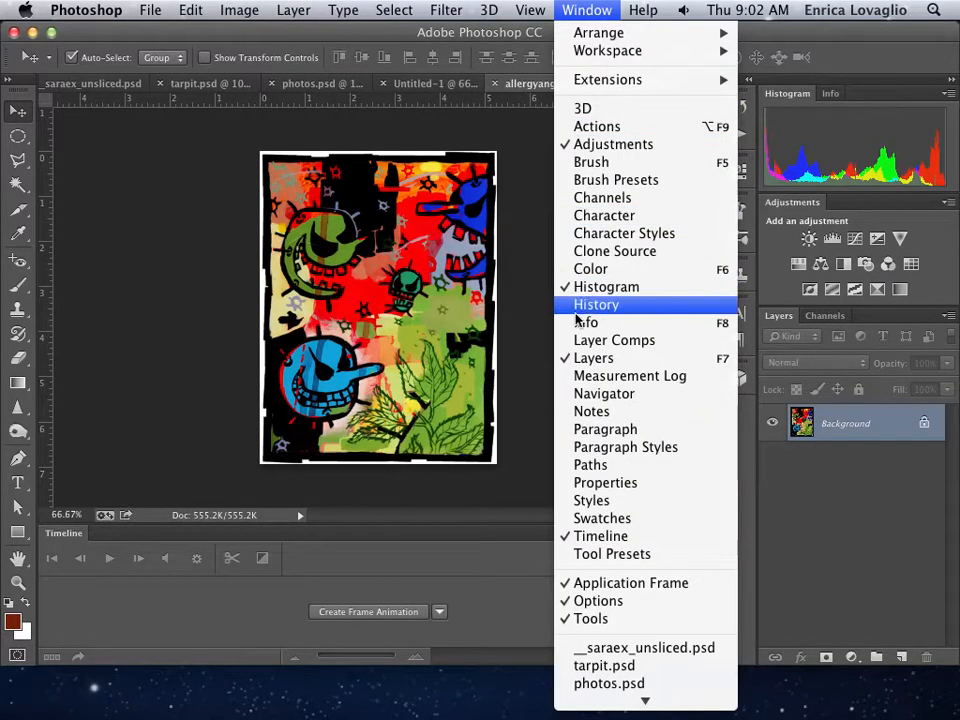
{"action": "left_click", "coordinate": [594, 127]}
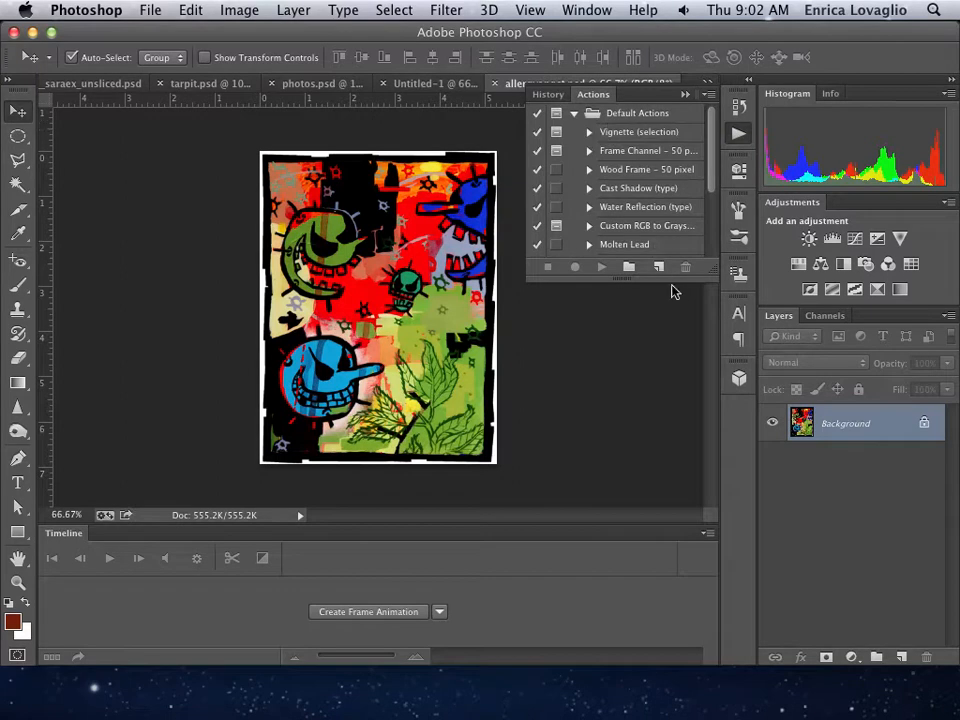
{"action": "left_click_drag", "start_coordinate": [681, 279], "coordinate": [685, 493]}
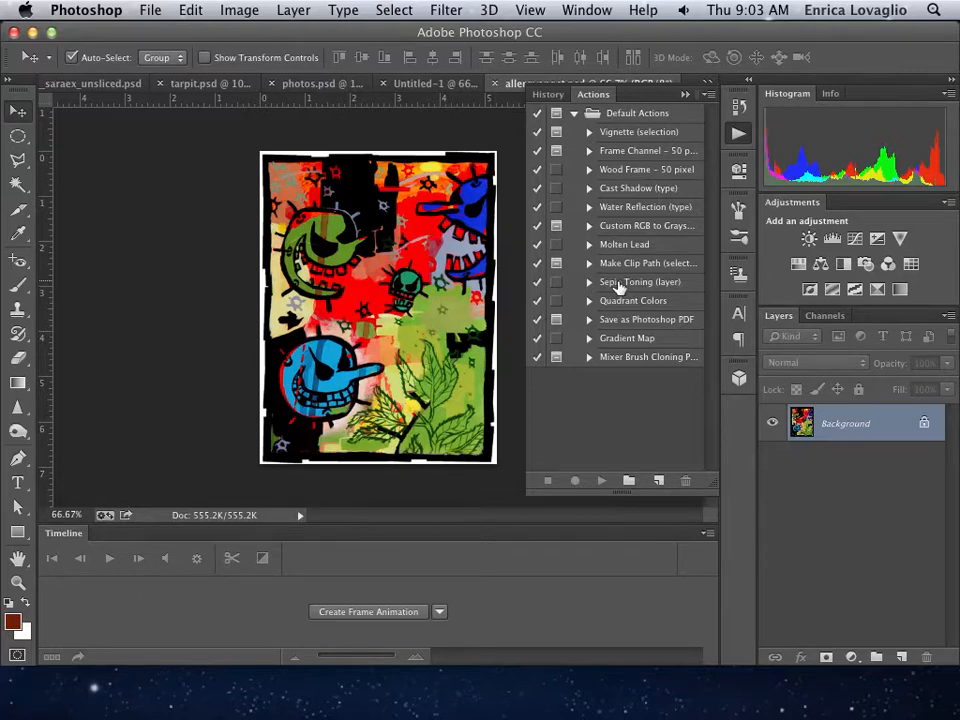
{"action": "left_click", "coordinate": [574, 113]}
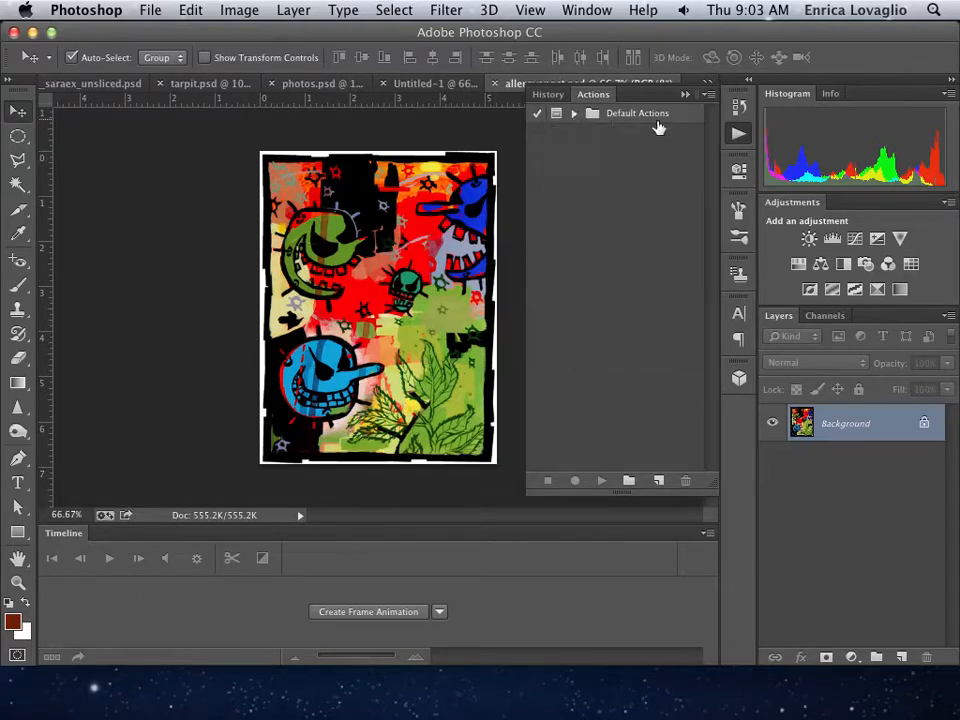
{"action": "left_click", "coordinate": [707, 96]}
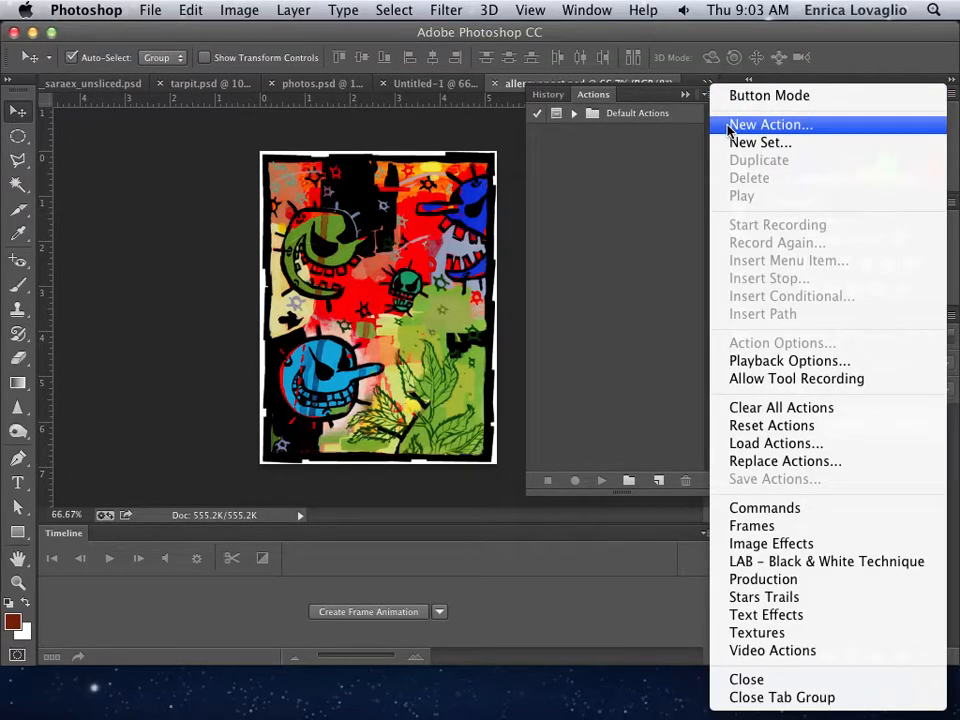
{"action": "left_click", "coordinate": [728, 126]}
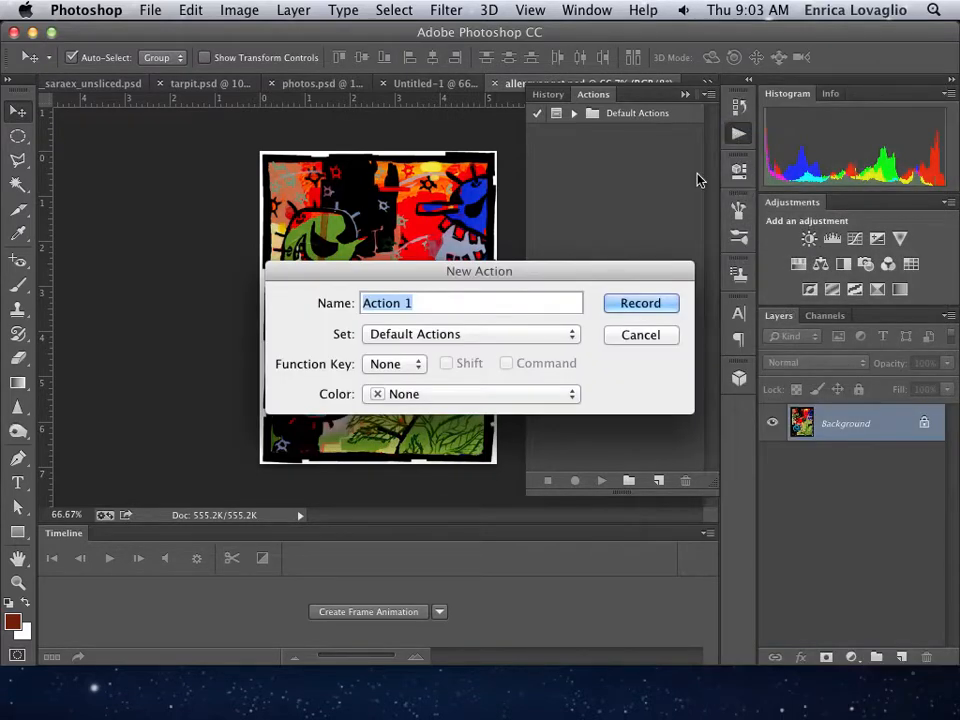
{"action": "left_click", "coordinate": [634, 337]}
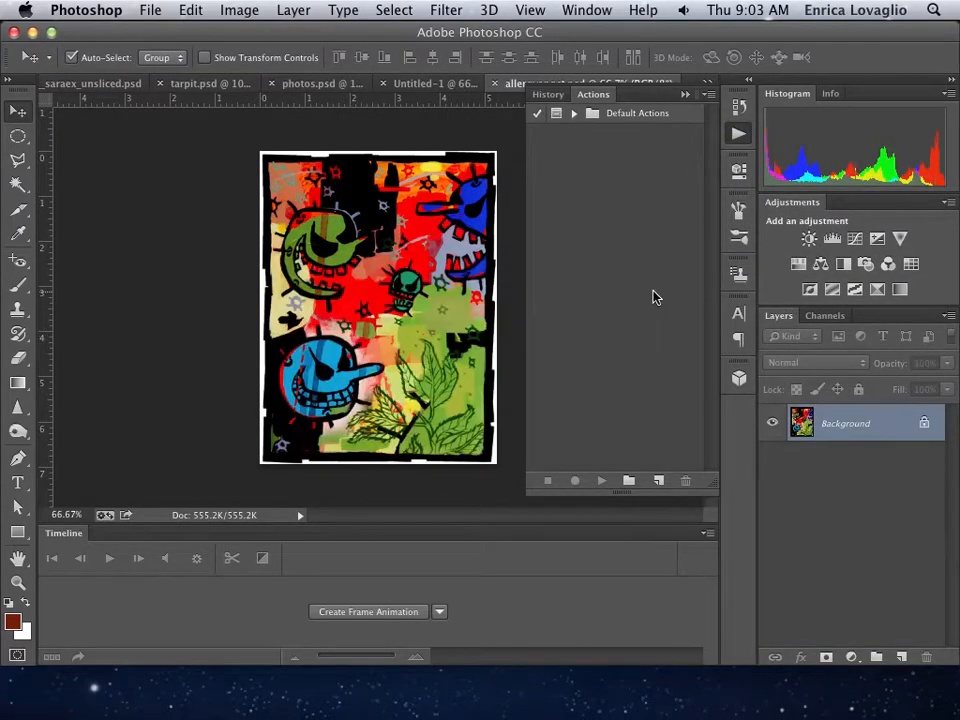
{"action": "left_click", "coordinate": [587, 12]}
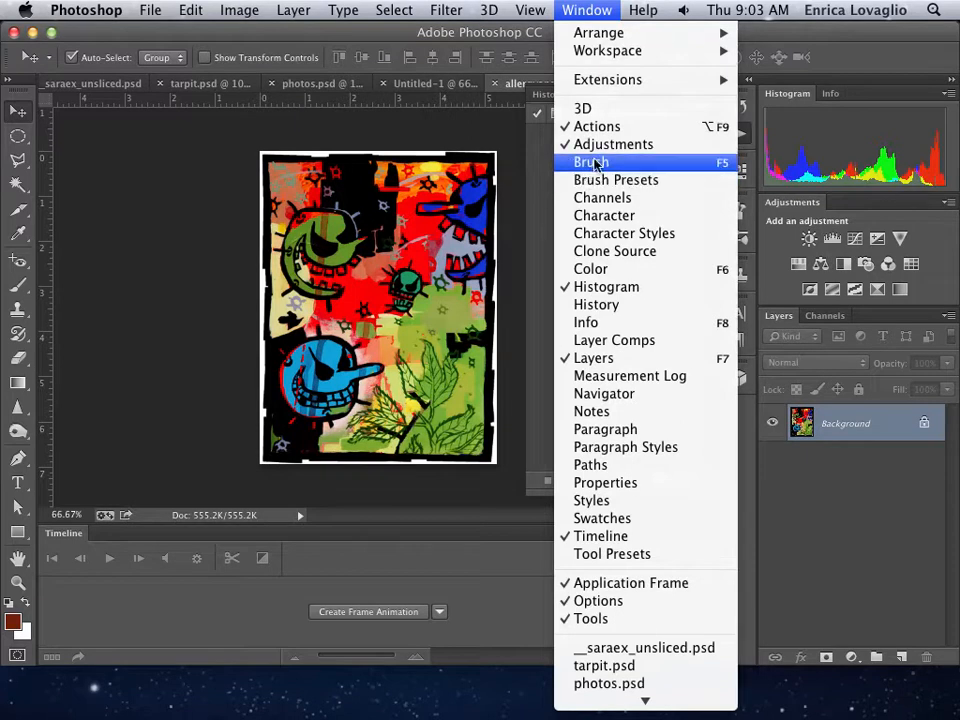
{"action": "left_click", "coordinate": [598, 128]}
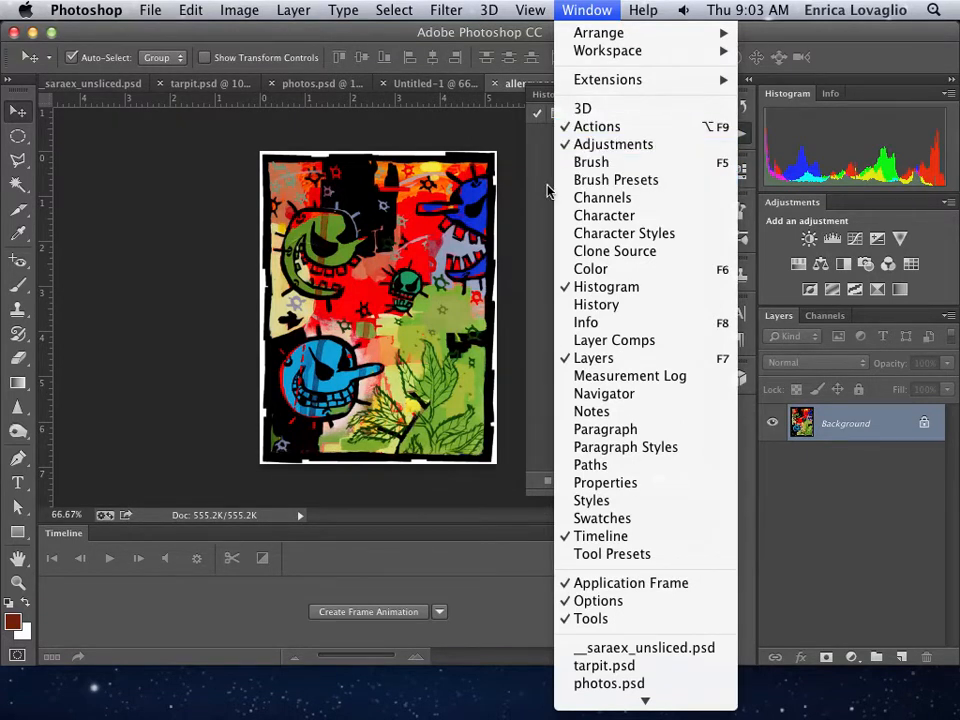
- Create a new action named img_thumb_size in the Default Actions set and start recording it
{"action": "left_click", "coordinate": [713, 94]}
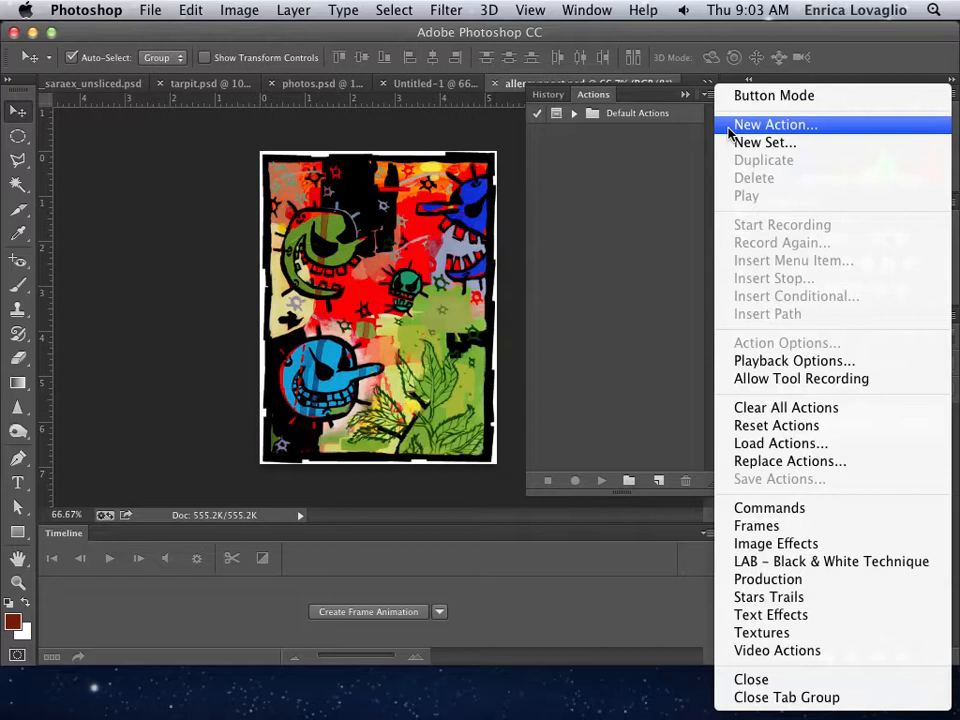
{"action": "left_click", "coordinate": [733, 127]}
{"action": "left_click_drag", "start_coordinate": [456, 273], "coordinate": [300, 151]}
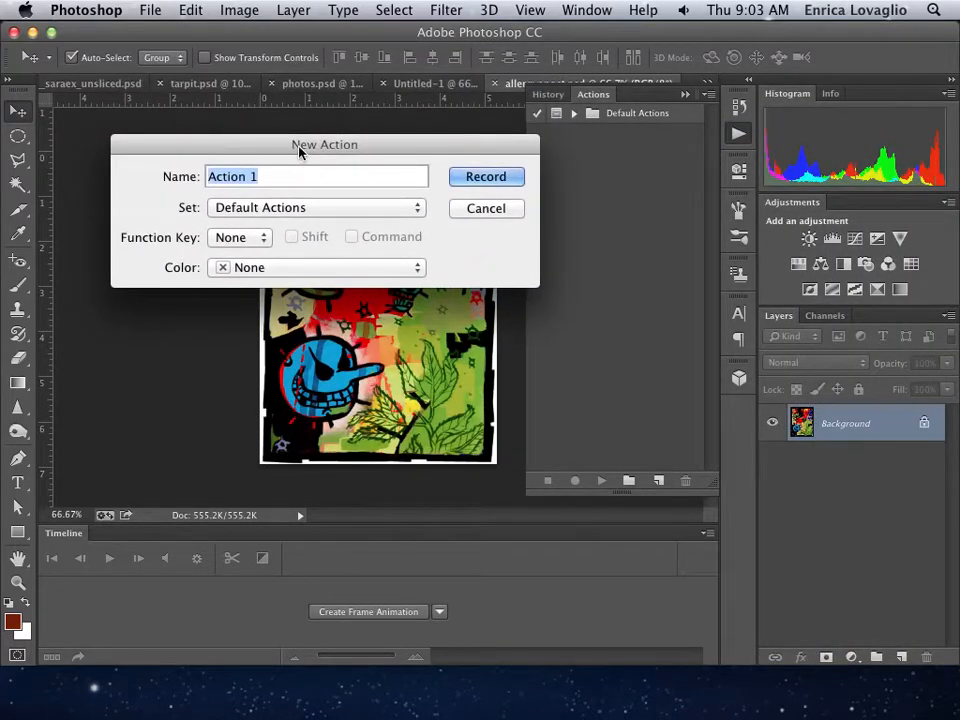
{"action": "key", "text": "BackSpace"}
{"action": "type", "text": "im"}
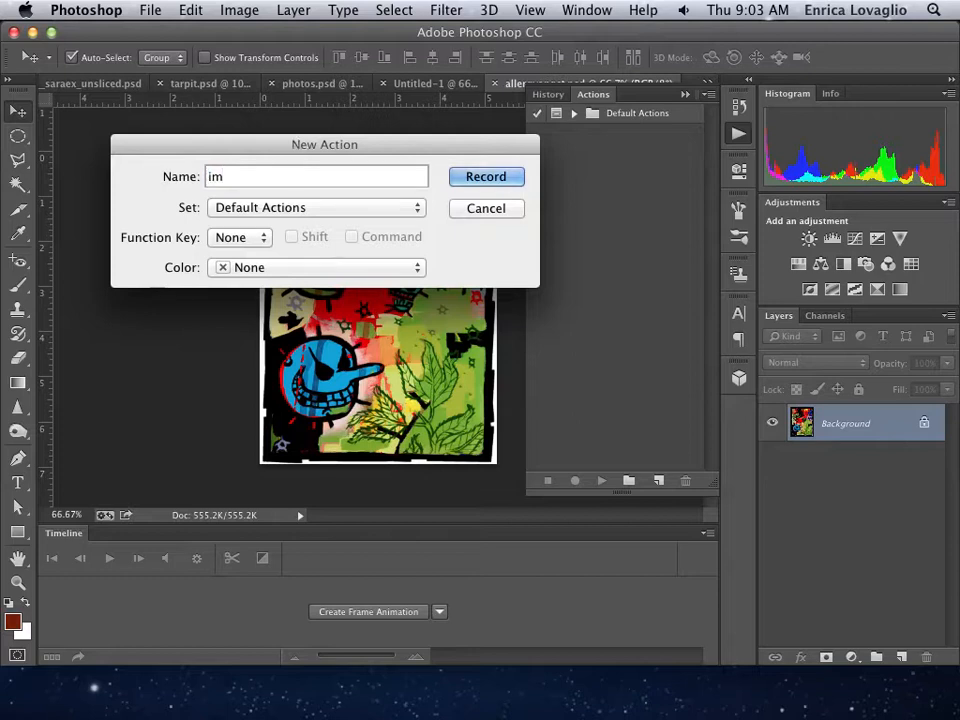
{"action": "type", "text": "g_thumb"}
{"action": "type", "text": "_size"}
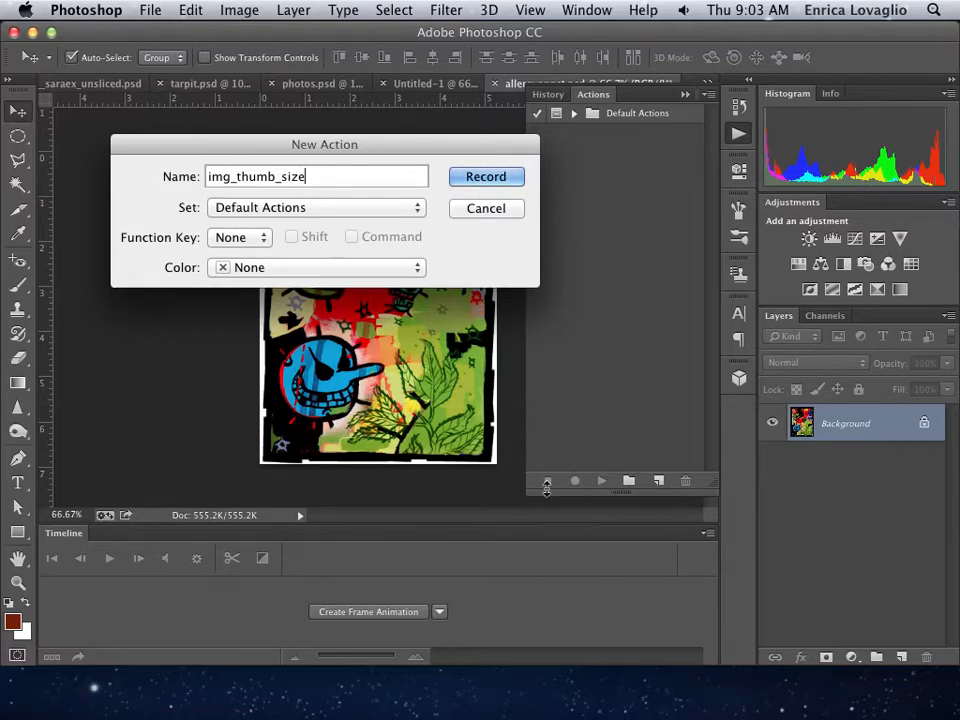
{"action": "left_click", "coordinate": [486, 177]}
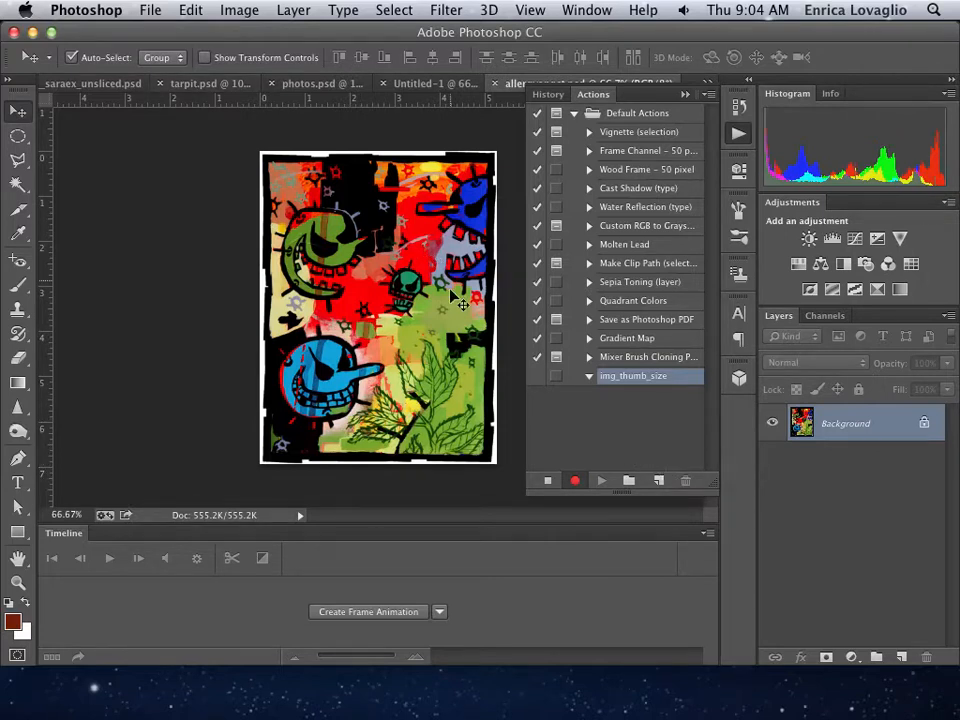
- Record resizing the image to a width of 150 pixels in the img_thumb_size action, and stop the recording
{"action": "left_click", "coordinate": [232, 12]}
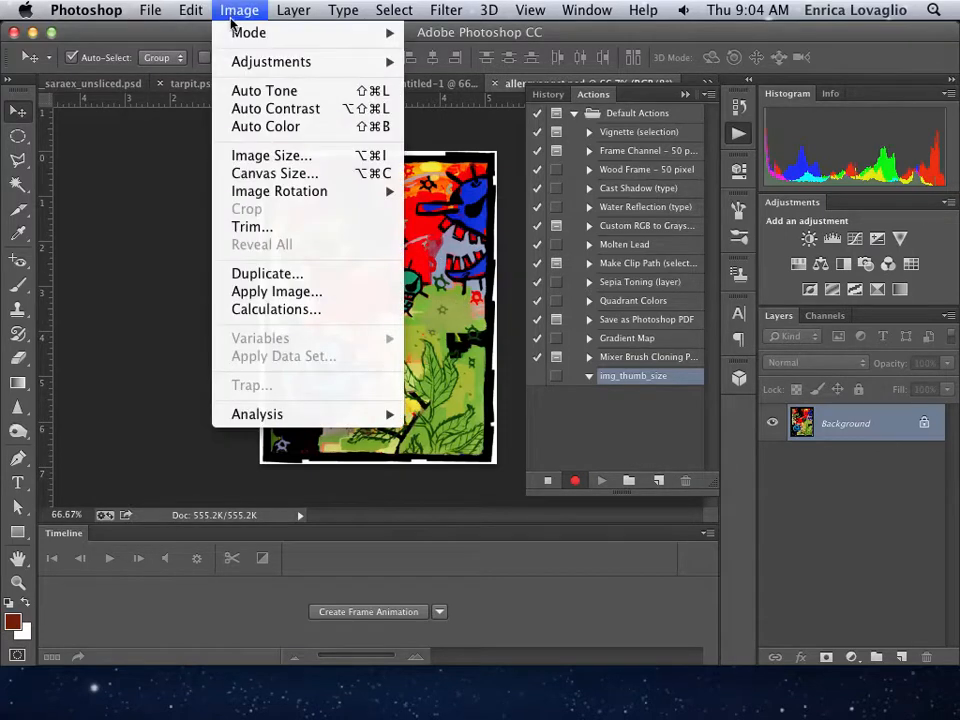
{"action": "left_click", "coordinate": [242, 156]}
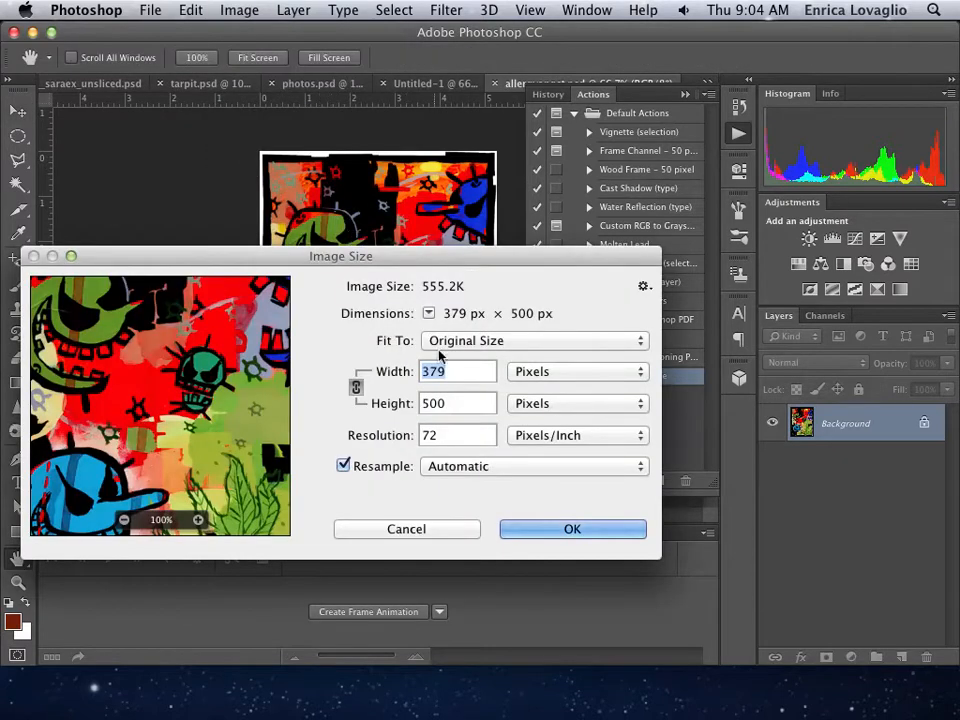
{"action": "type", "text": "150"}
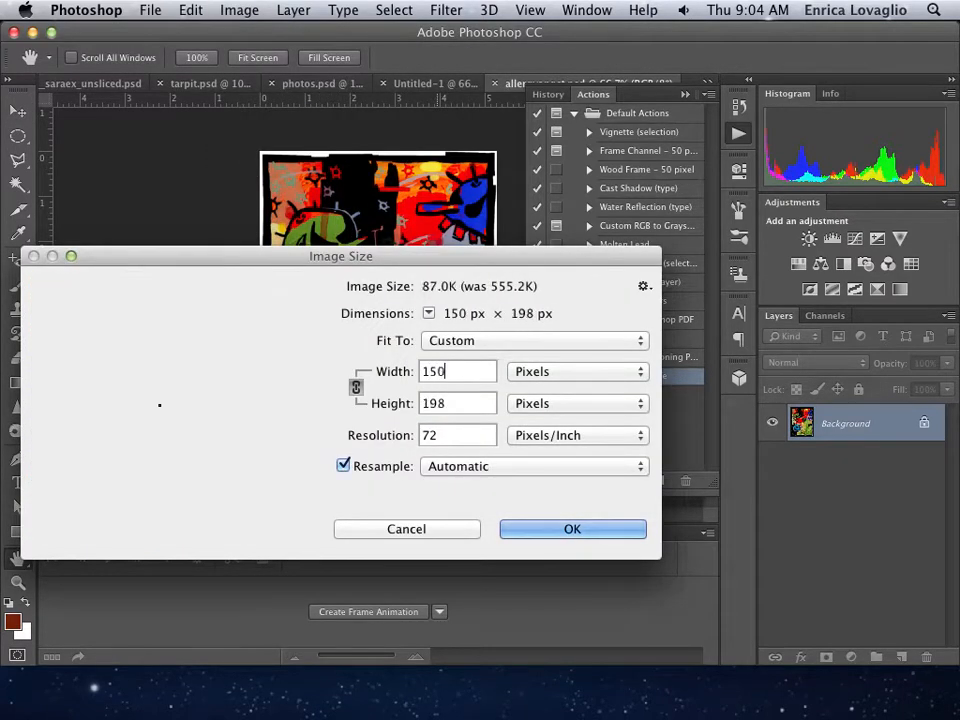
{"action": "left_click", "coordinate": [540, 530]}
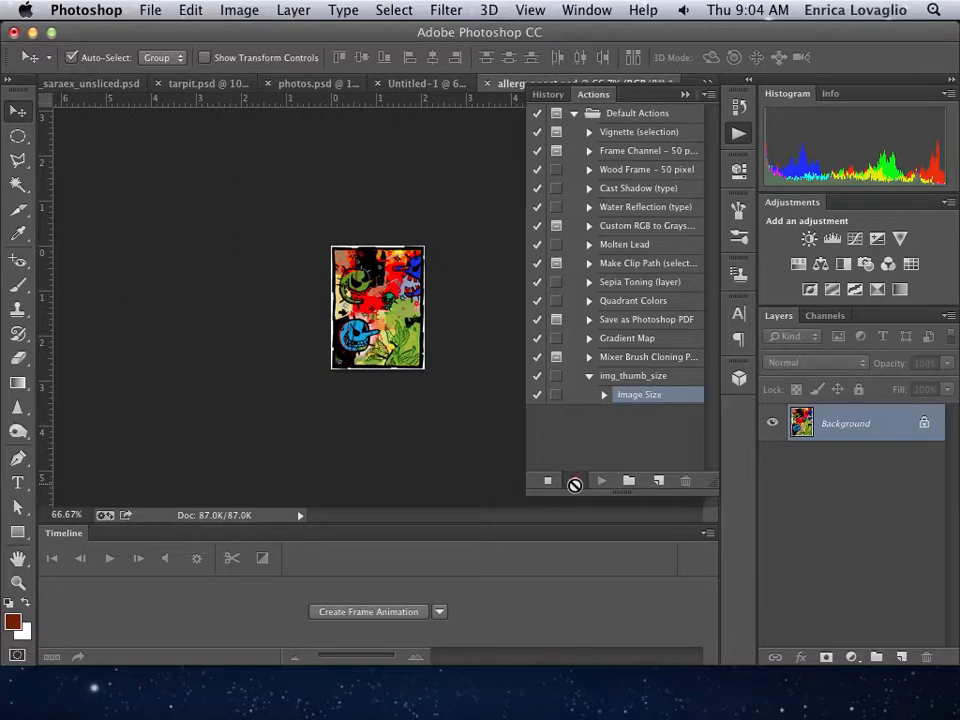
{"action": "left_click", "coordinate": [548, 482]}
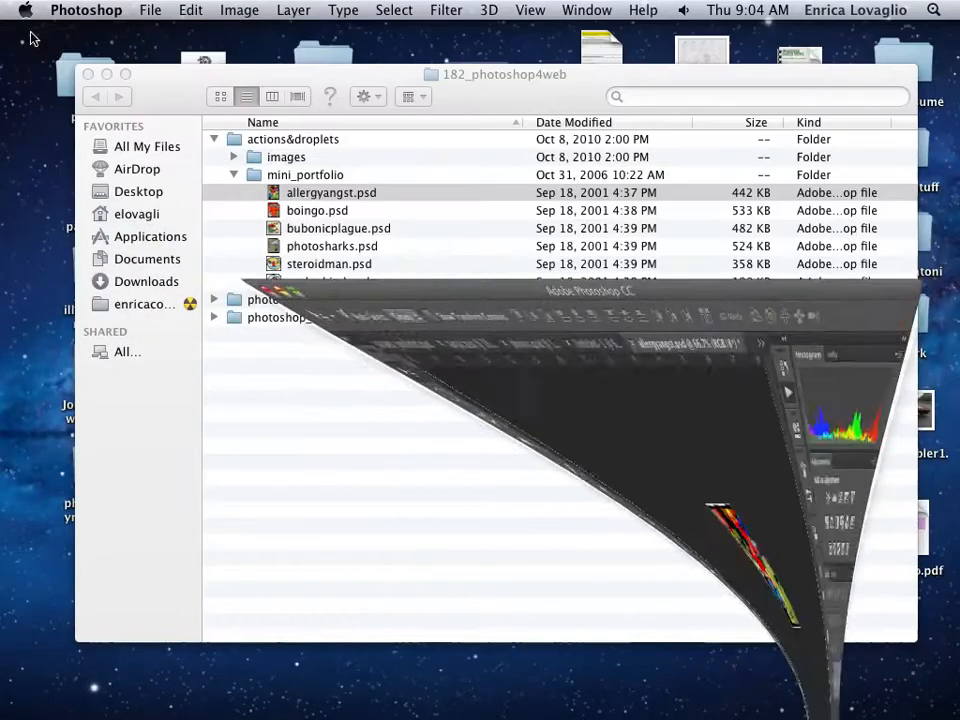
- Switch to Finder and open boingo.psd from the mini_portfolio folder in Photoshop
{"action": "left_click", "coordinate": [283, 210]}
{"action": "left_click", "coordinate": [276, 211]}
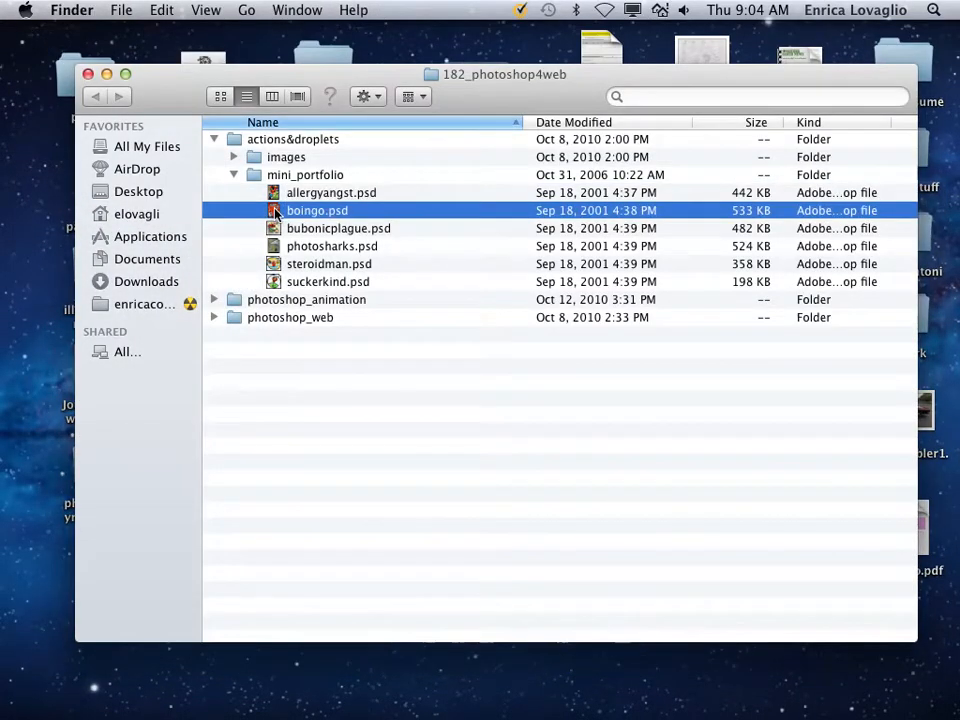
{"action": "left_click_drag", "start_coordinate": [273, 212], "coordinate": [495, 685]}
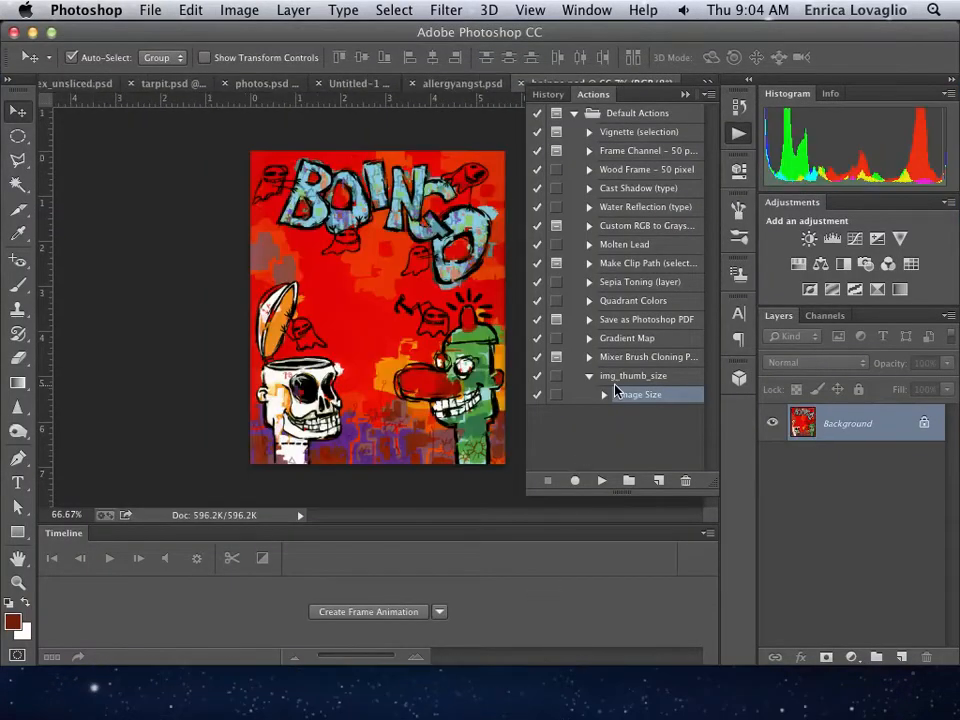
- Select and collapse the img_thumb_size action, and play it on the boingo image
{"action": "left_click", "coordinate": [617, 378]}
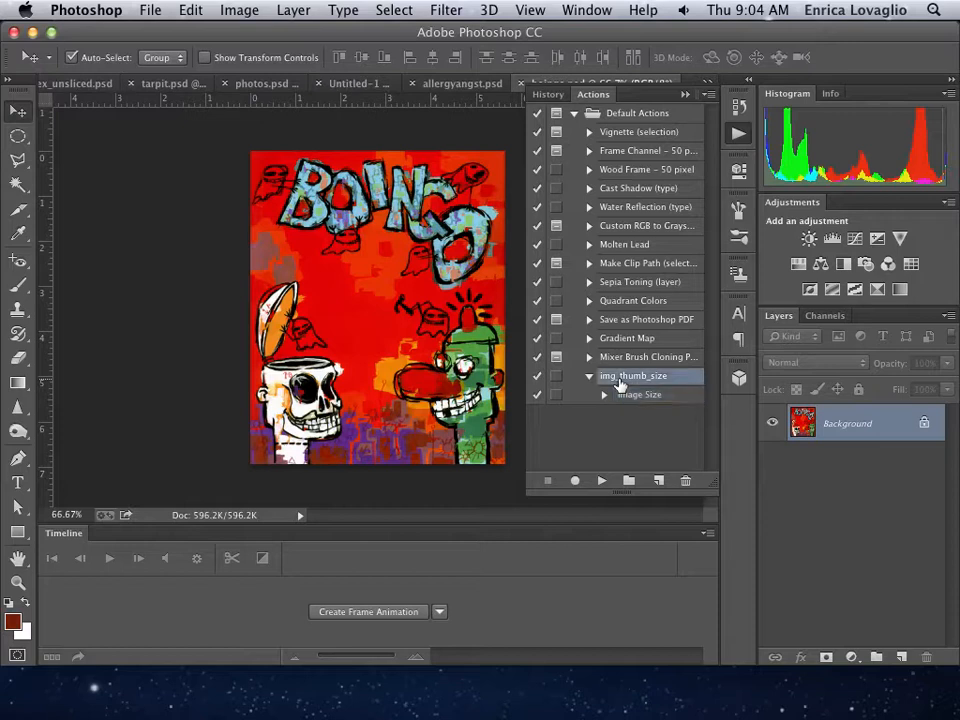
{"action": "left_click", "coordinate": [589, 377]}
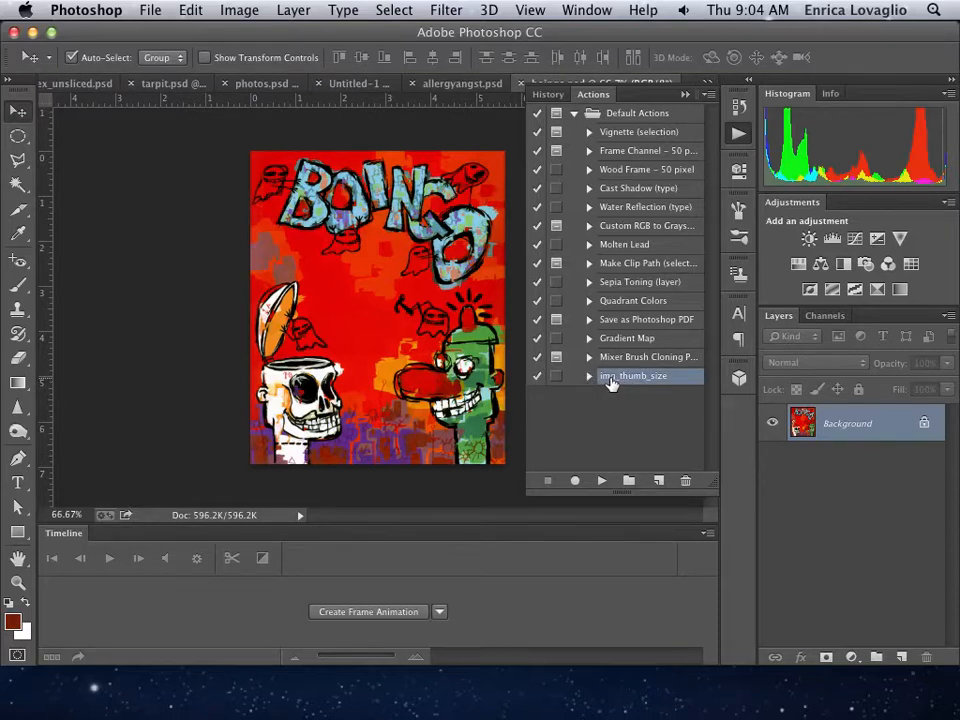
{"action": "left_click", "coordinate": [590, 377]}
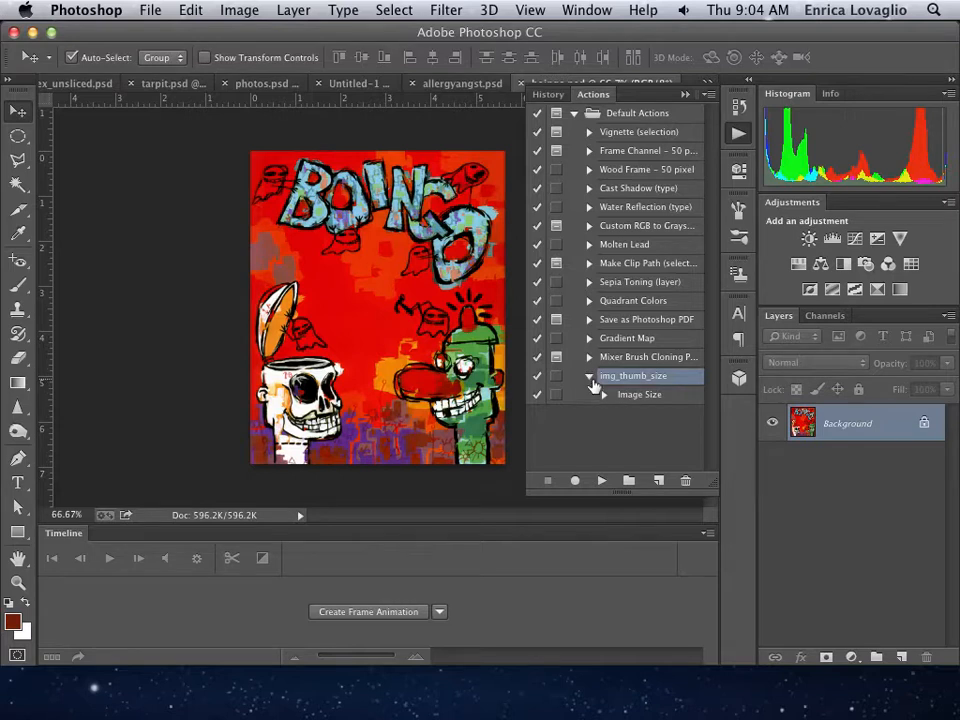
{"action": "left_click", "coordinate": [590, 377]}
{"action": "left_click", "coordinate": [601, 483]}
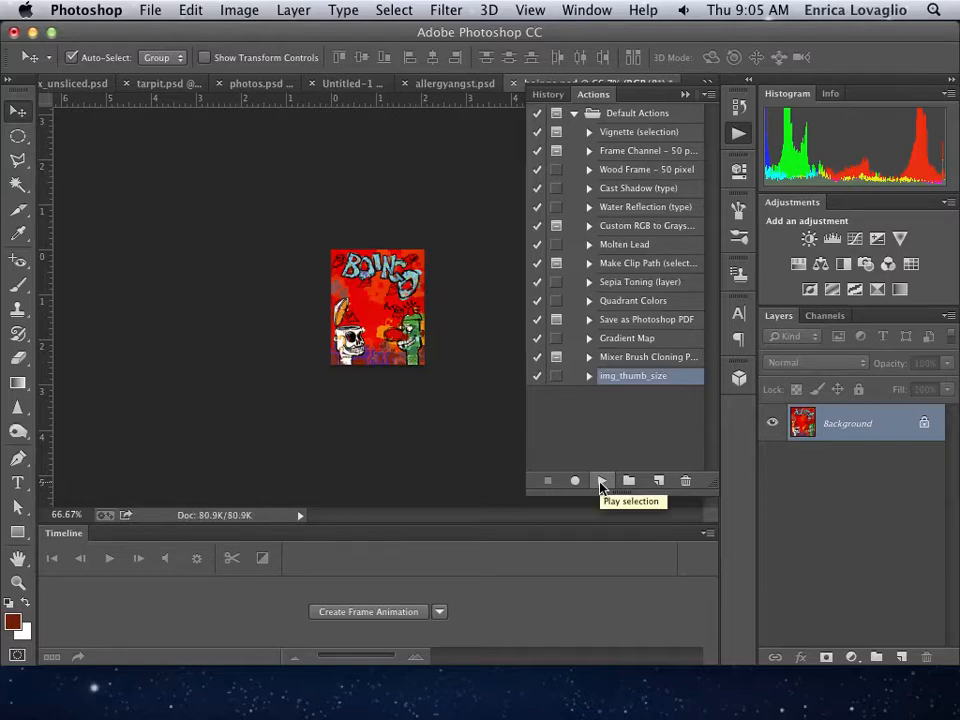
- Switch to Finder and open bubonicplague.psd from the mini_portfolio folder in Photoshop
{"action": "left_click", "coordinate": [33, 31]}
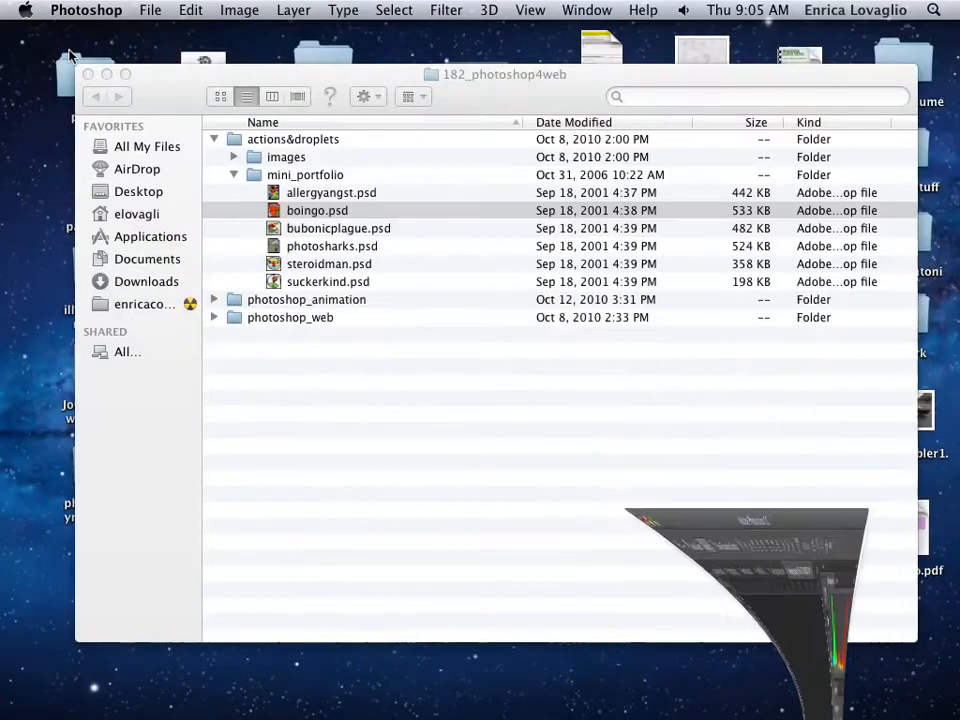
{"action": "left_click", "coordinate": [285, 230]}
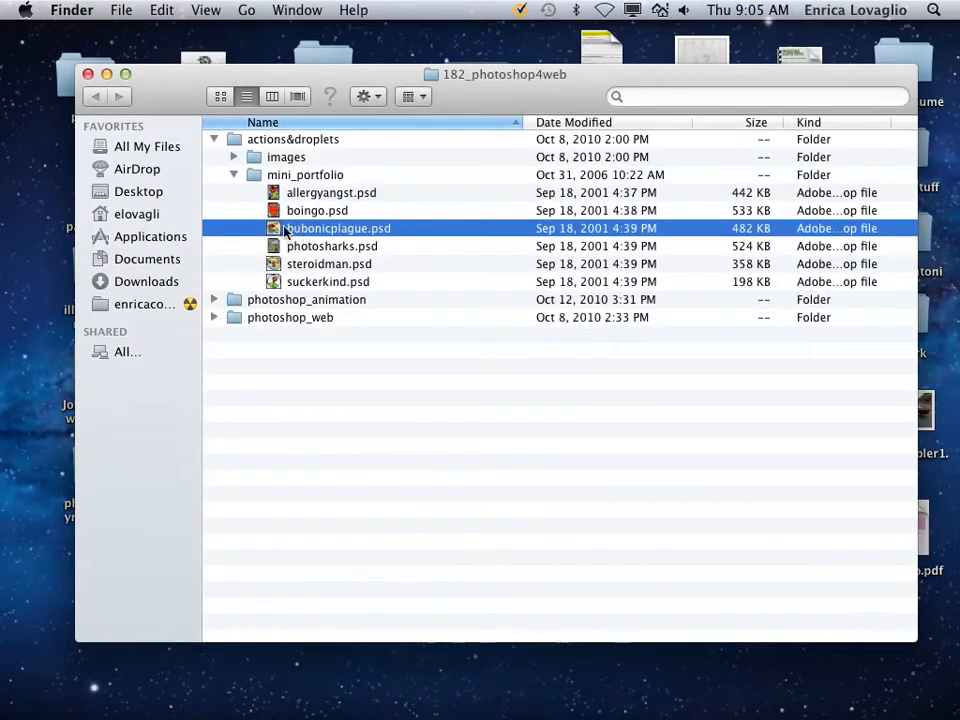
{"action": "left_click_drag", "start_coordinate": [276, 231], "coordinate": [359, 529]}
{"action": "left_click_drag", "start_coordinate": [480, 712], "coordinate": [495, 682]}
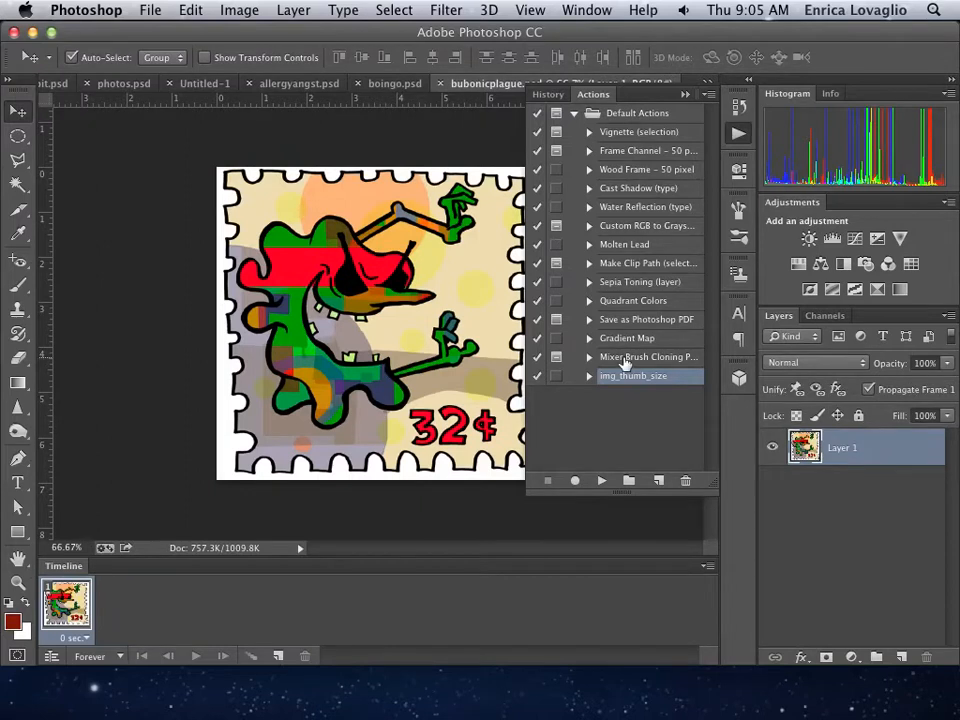
- Play the img_thumb_size action on the bubonicplague image, collapse the Actions panel, and close the image without saving
{"action": "left_click", "coordinate": [600, 482]}
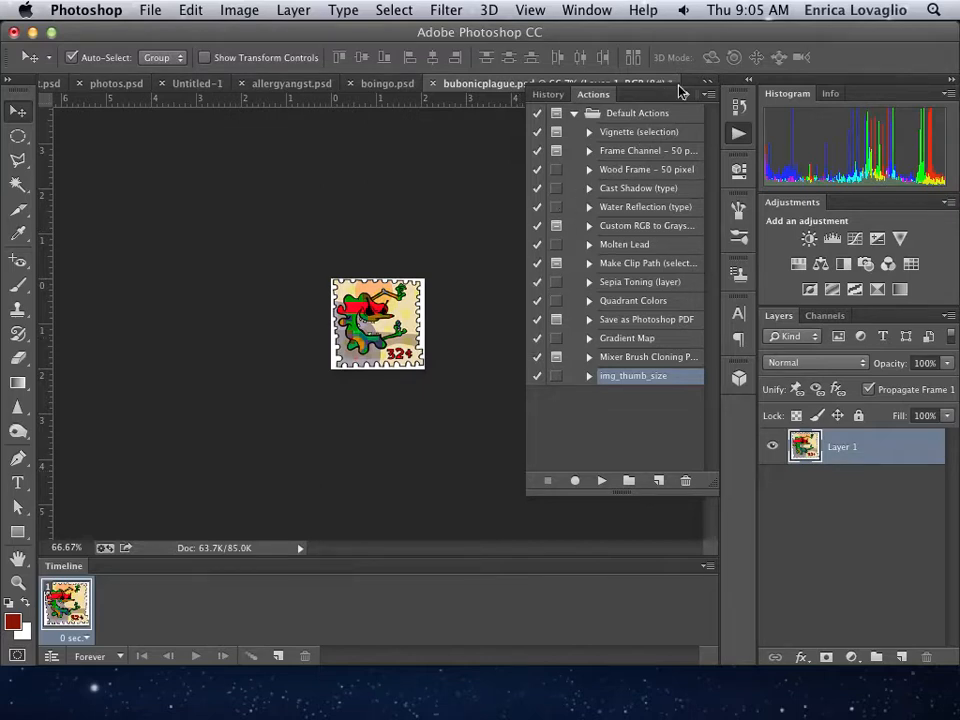
{"action": "left_click", "coordinate": [686, 95]}
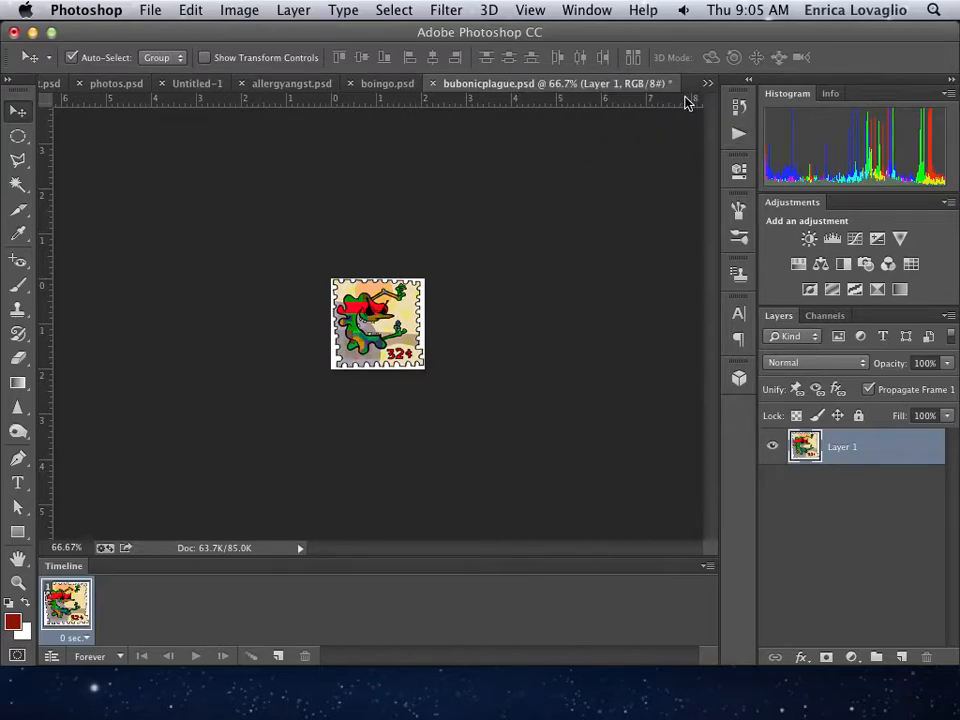
{"action": "left_click", "coordinate": [432, 84]}
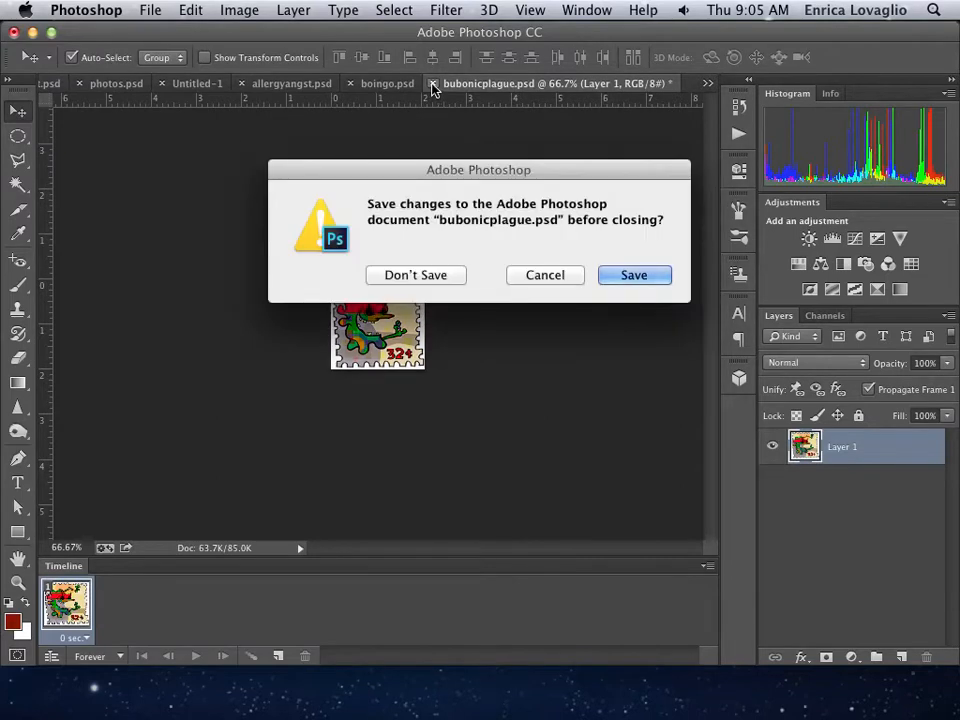
{"action": "left_click", "coordinate": [392, 275]}
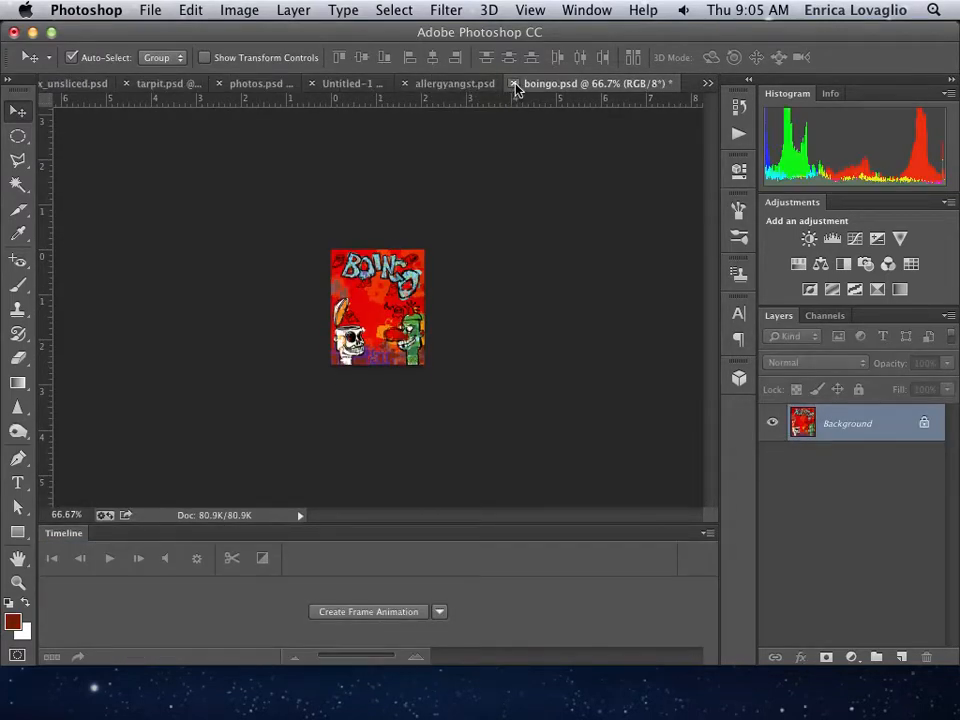
- Close boingo.psd and allergyangst.psd without saving the changes
{"action": "left_click", "coordinate": [514, 84]}
{"action": "left_click", "coordinate": [424, 276]}
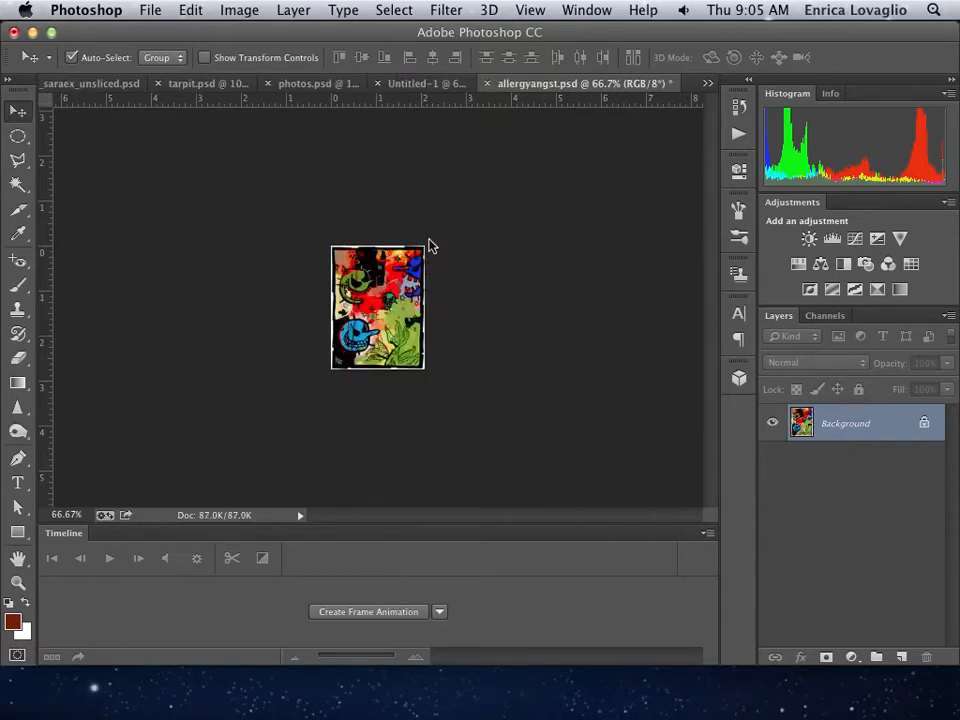
{"action": "left_click", "coordinate": [484, 84]}
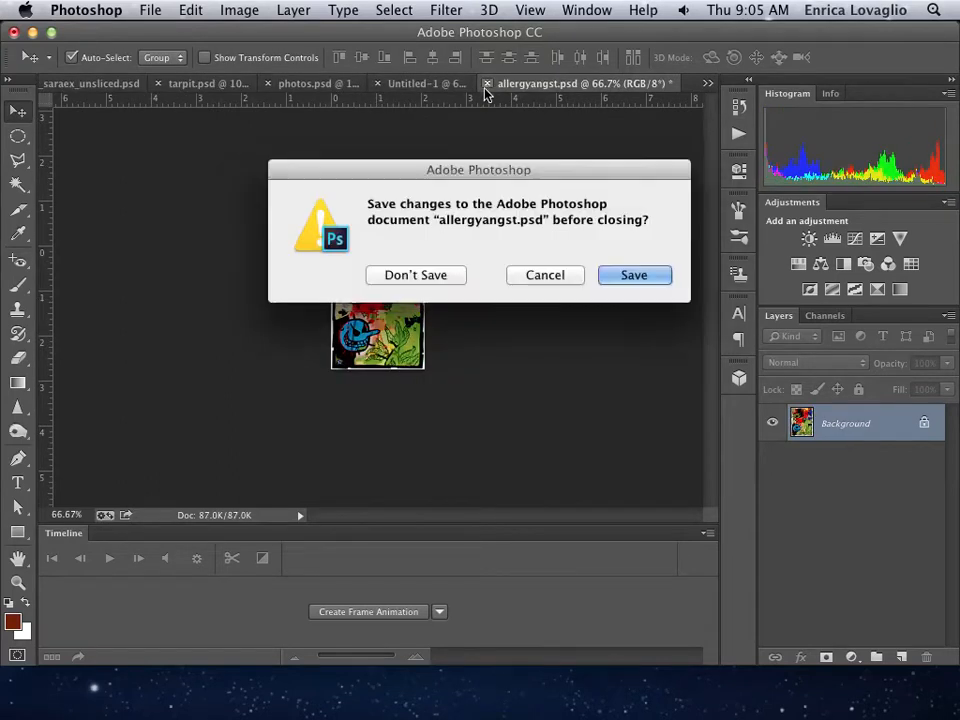
{"action": "left_click", "coordinate": [394, 276]}
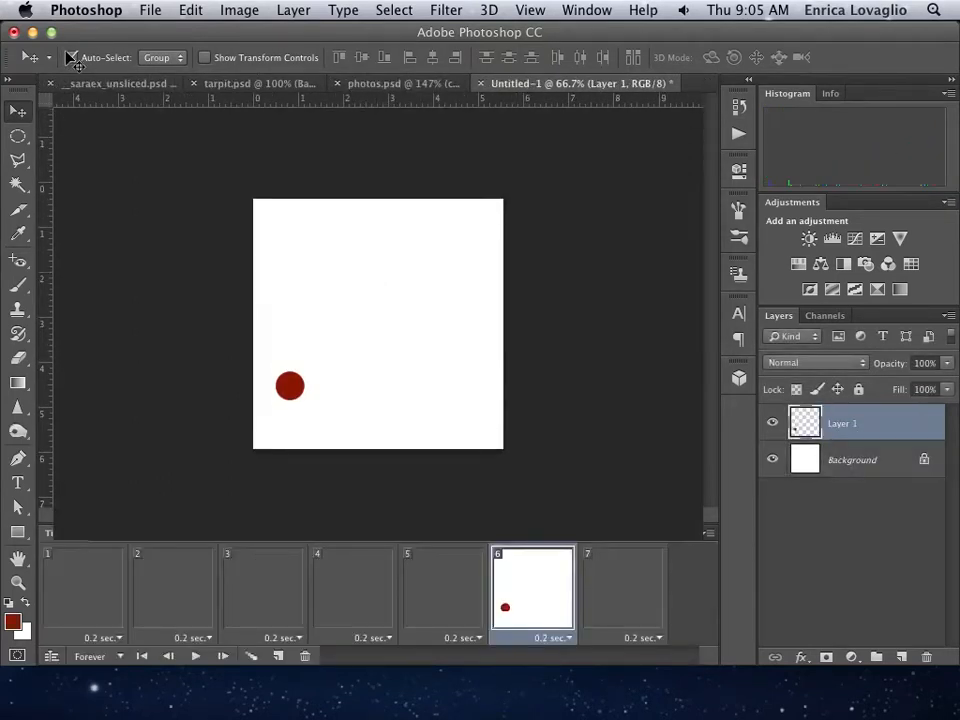
- Close the remaining documents Untitled-1, photos.psd, tarpit.psd and __saraex_unsliced.psd without saving the changes
{"action": "left_click", "coordinate": [476, 84]}
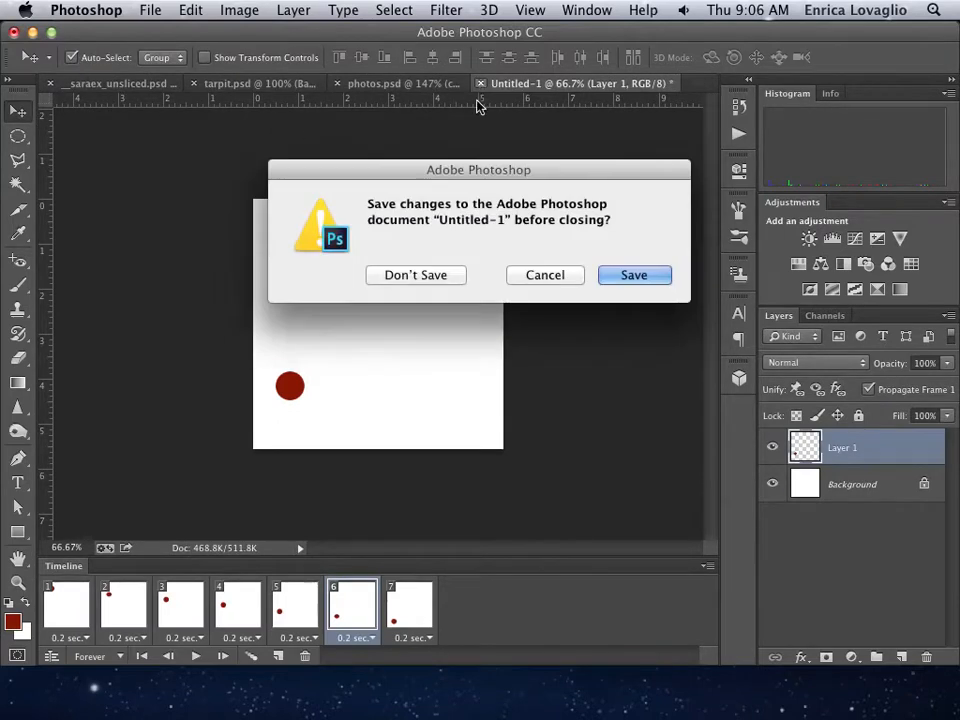
{"action": "left_click", "coordinate": [400, 272]}
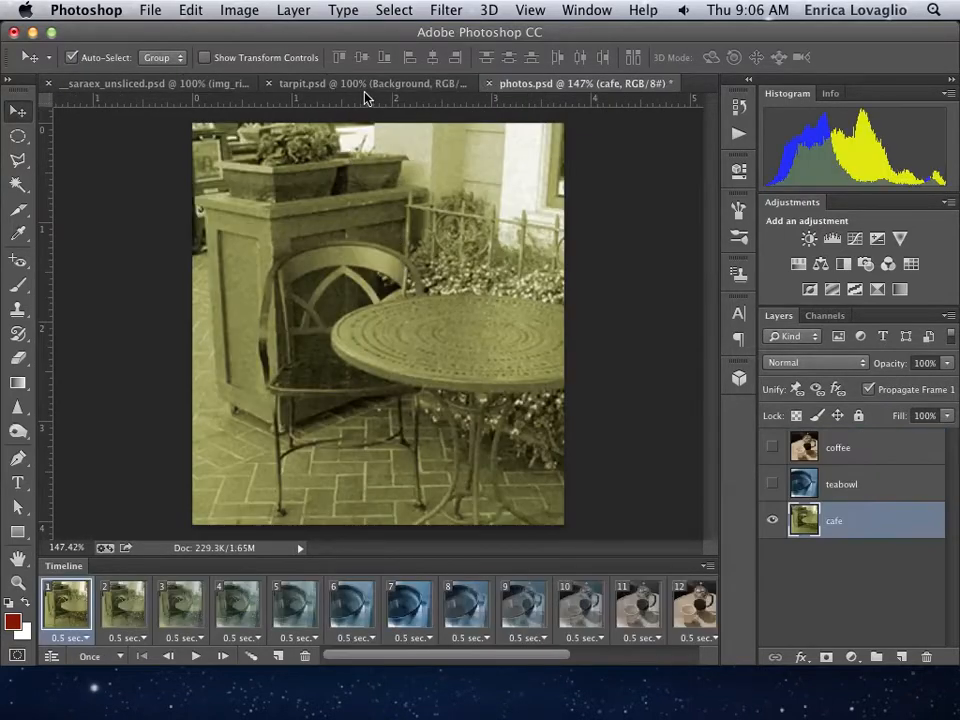
{"action": "left_click", "coordinate": [488, 86]}
{"action": "left_click", "coordinate": [420, 274]}
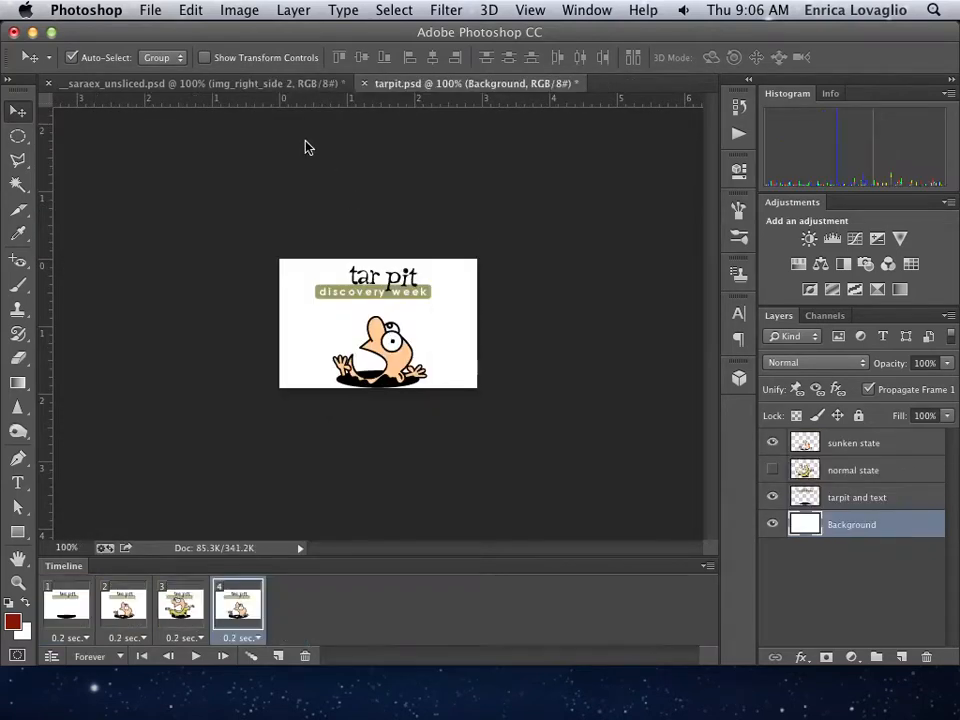
{"action": "left_click", "coordinate": [365, 84]}
{"action": "left_click", "coordinate": [411, 276]}
{"action": "left_click", "coordinate": [48, 83]}
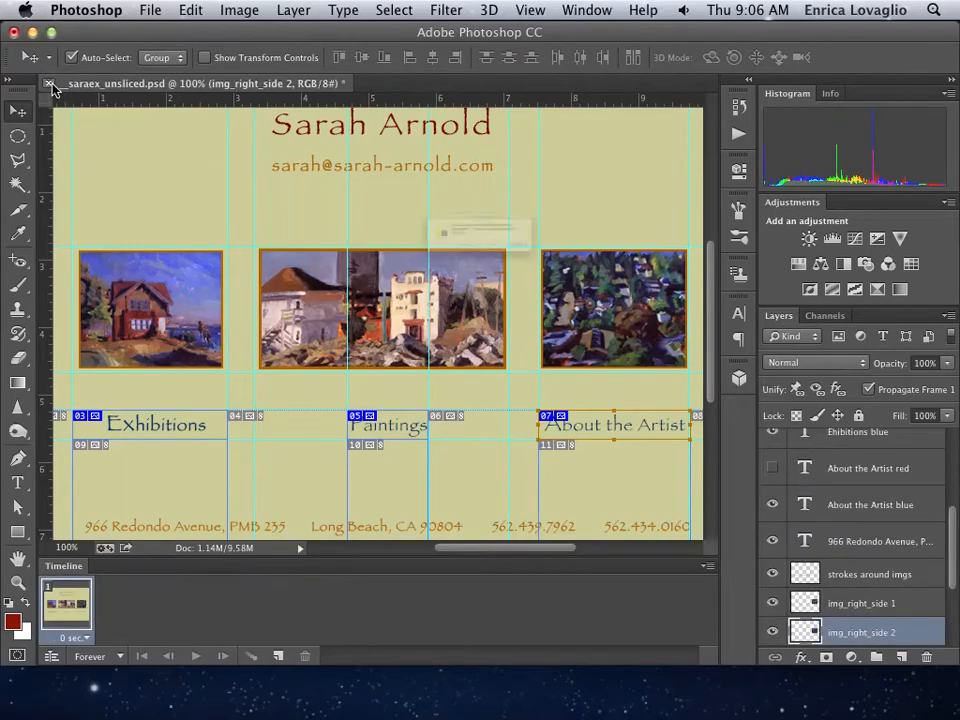
{"action": "left_click", "coordinate": [402, 281]}
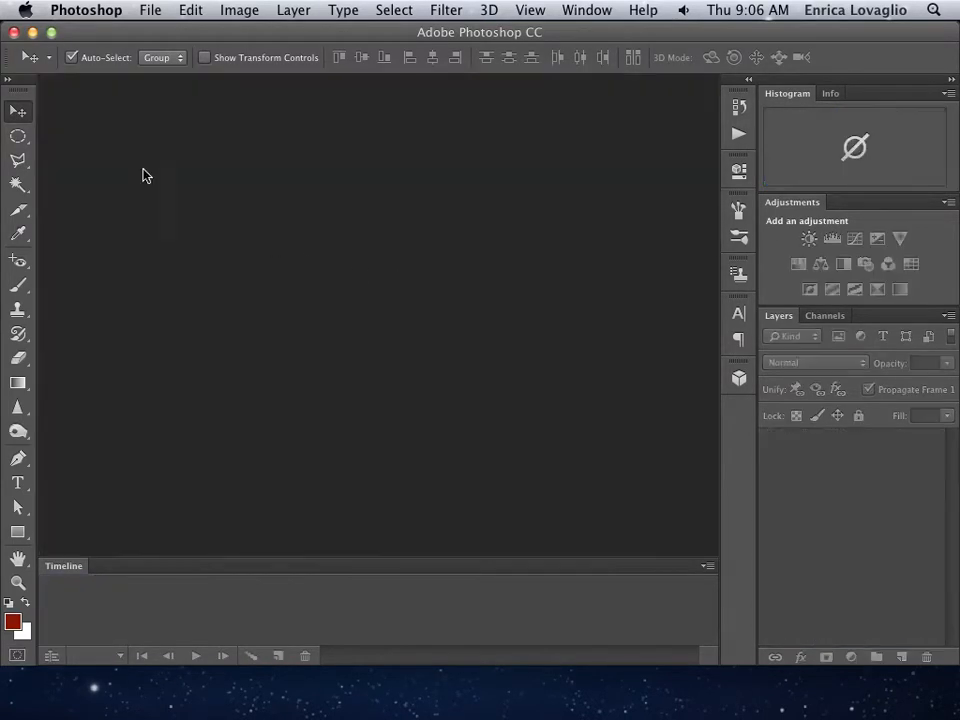
- Minimize the Photoshop window and close the 182_photoshop4web folder window in Finder
{"action": "left_click", "coordinate": [33, 33]}
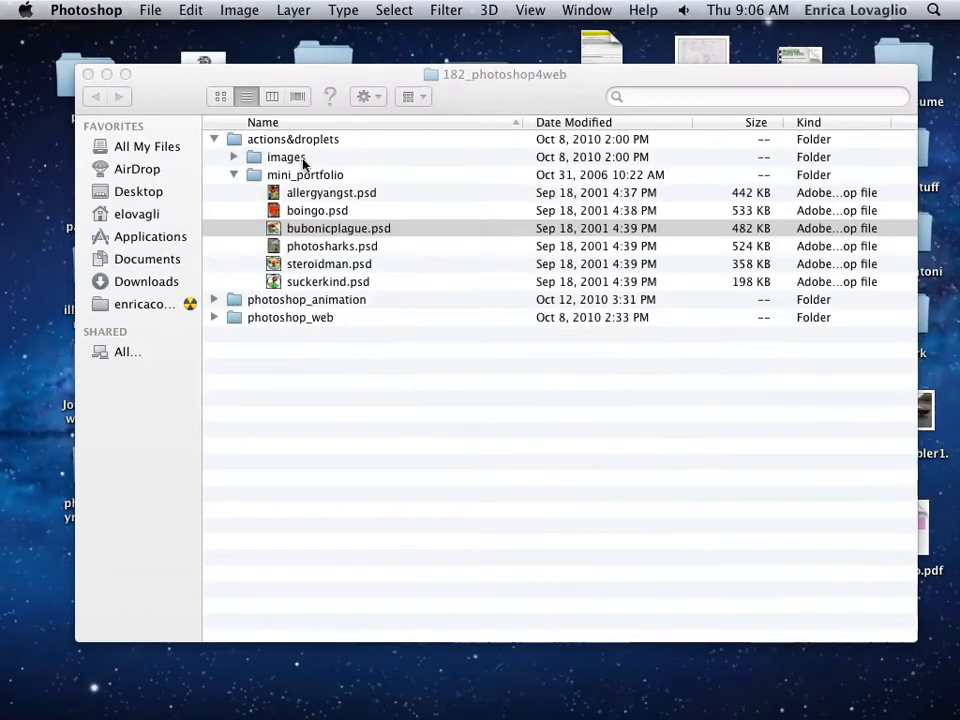
{"action": "left_click", "coordinate": [86, 73]}
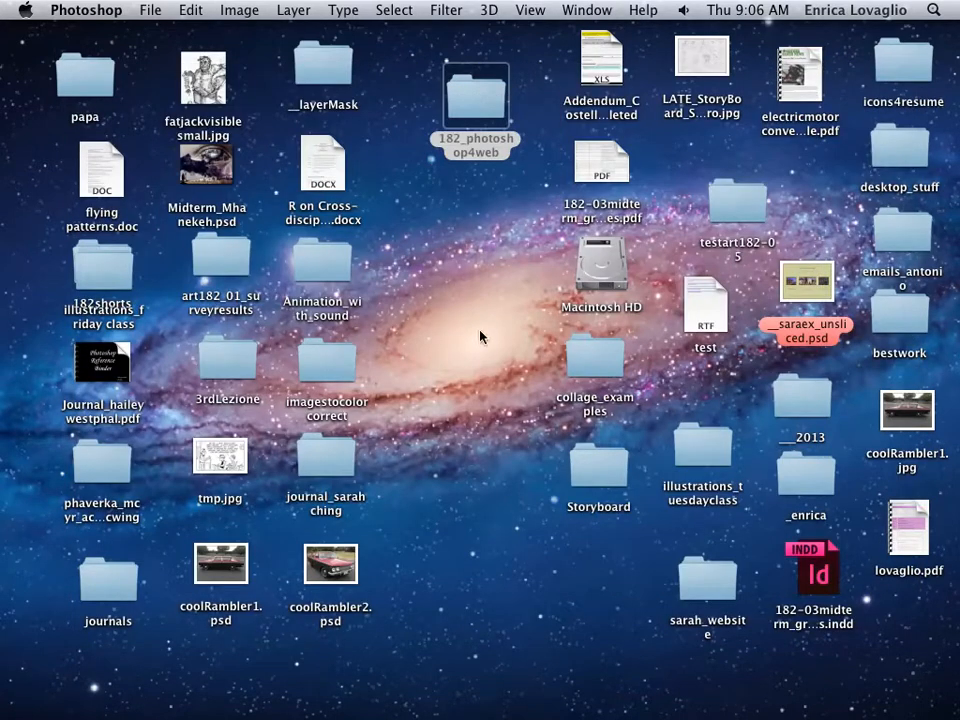
- Move __saraex_unsliced.psd beside the testart182-05 folder, and create a new folder named stuff on the desktop
{"action": "left_click_drag", "start_coordinate": [806, 285], "coordinate": [818, 203]}
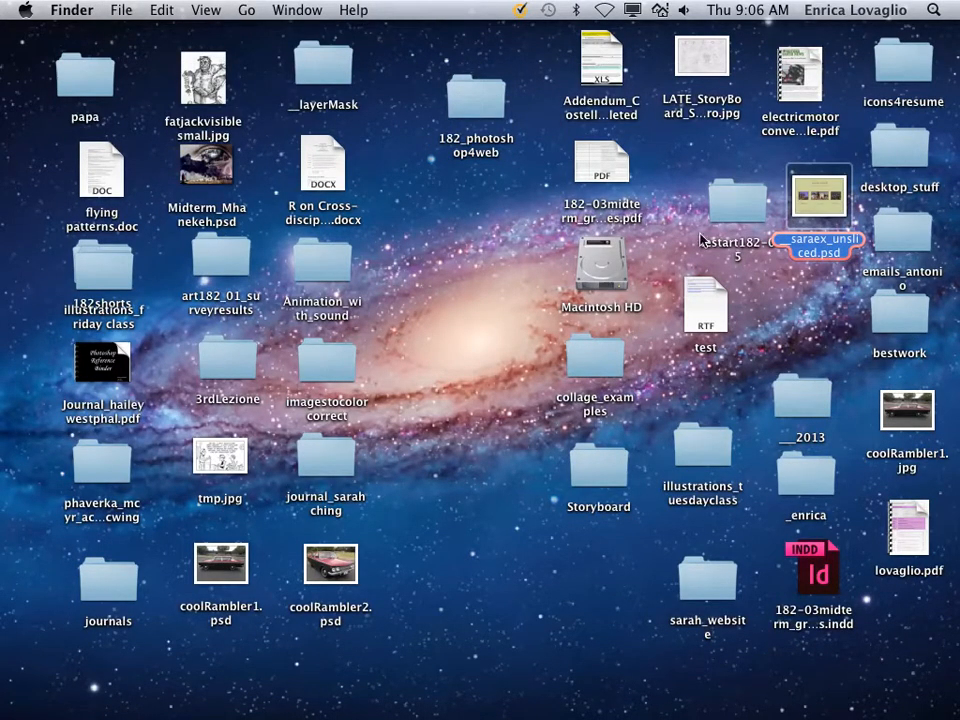
{"action": "left_click", "coordinate": [121, 10]}
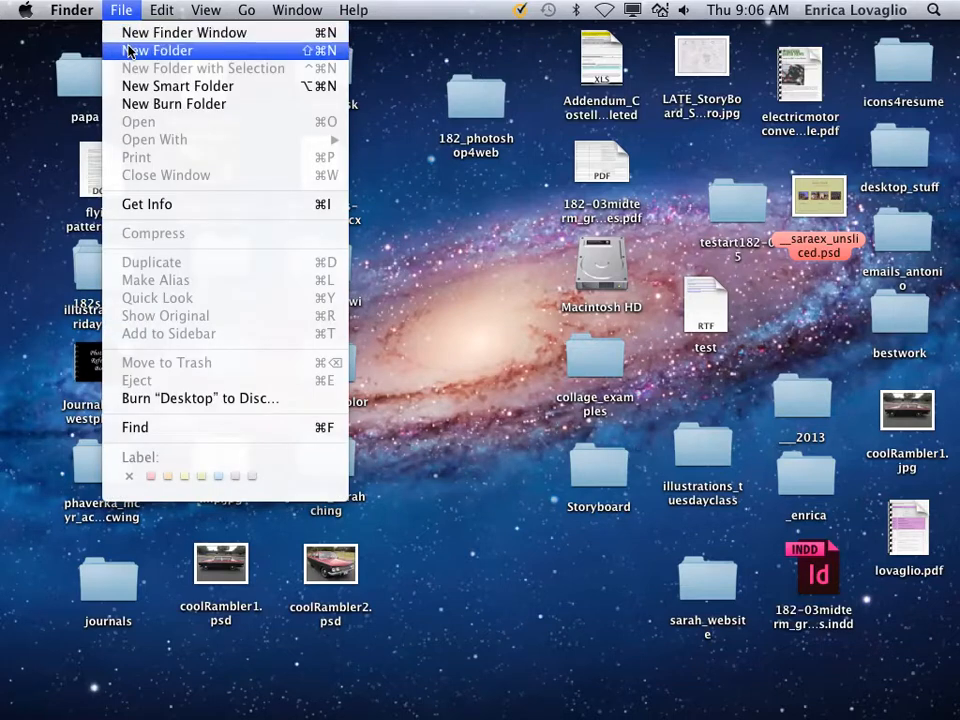
{"action": "left_click", "coordinate": [128, 49]}
{"action": "type", "text": "stuff"}
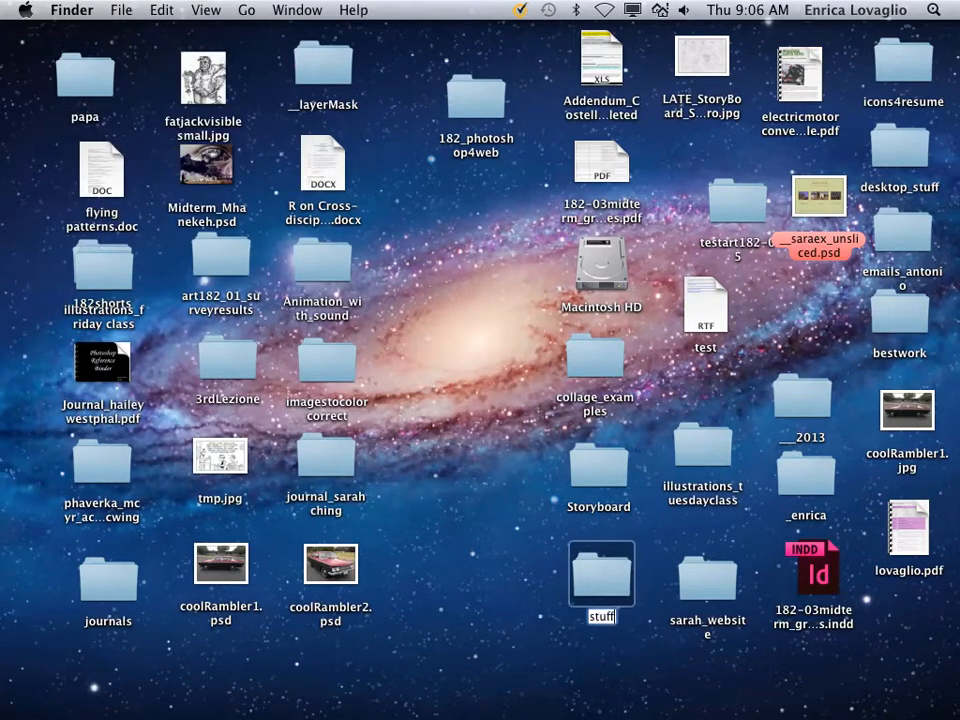
{"action": "key", "text": "Return"}
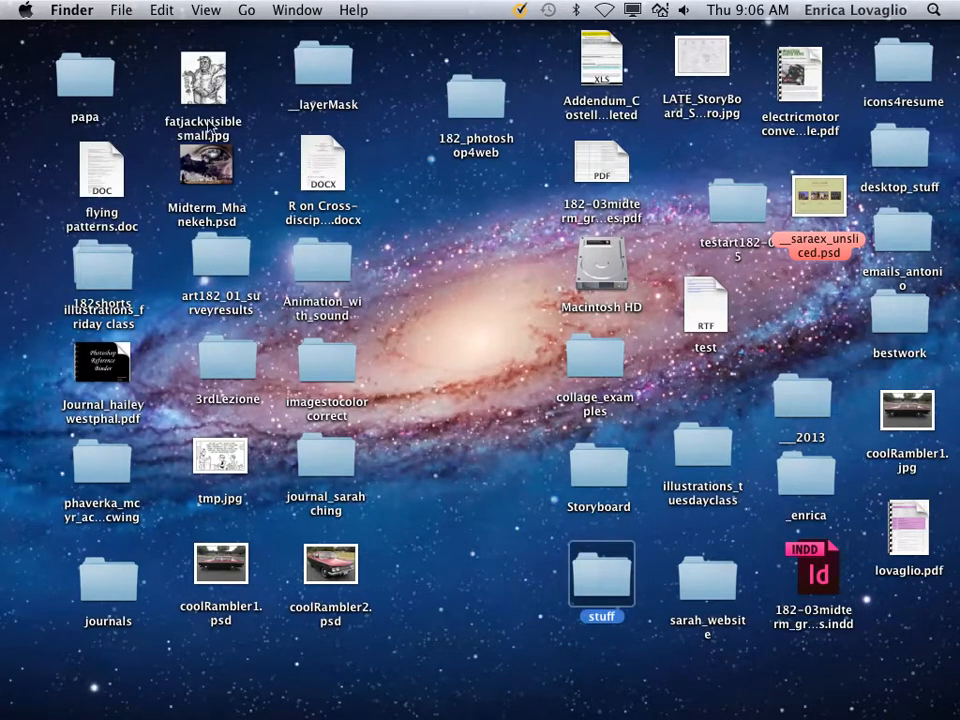
- Try to move the group of icons above the stuff folder into it, and move all icons of the desktop's left half there
{"action": "left_click_drag", "start_coordinate": [551, 53], "coordinate": [935, 525]}
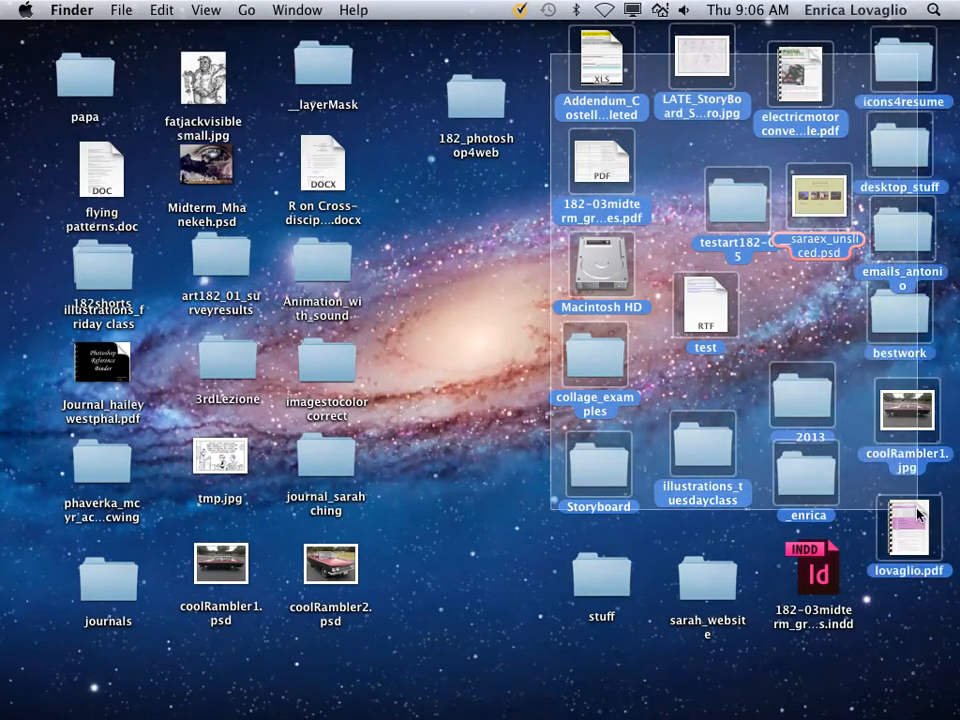
{"action": "left_click_drag", "start_coordinate": [601, 488], "coordinate": [596, 575]}
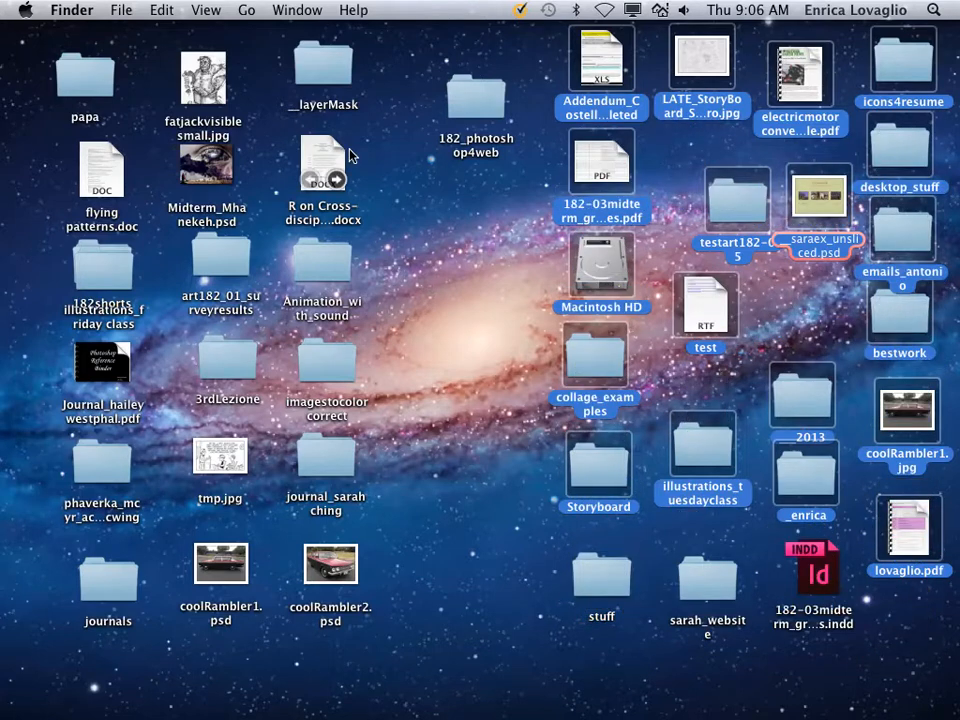
{"action": "left_click_drag", "start_coordinate": [328, 655], "coordinate": [47, 83]}
{"action": "left_click_drag", "start_coordinate": [330, 573], "coordinate": [598, 581]}
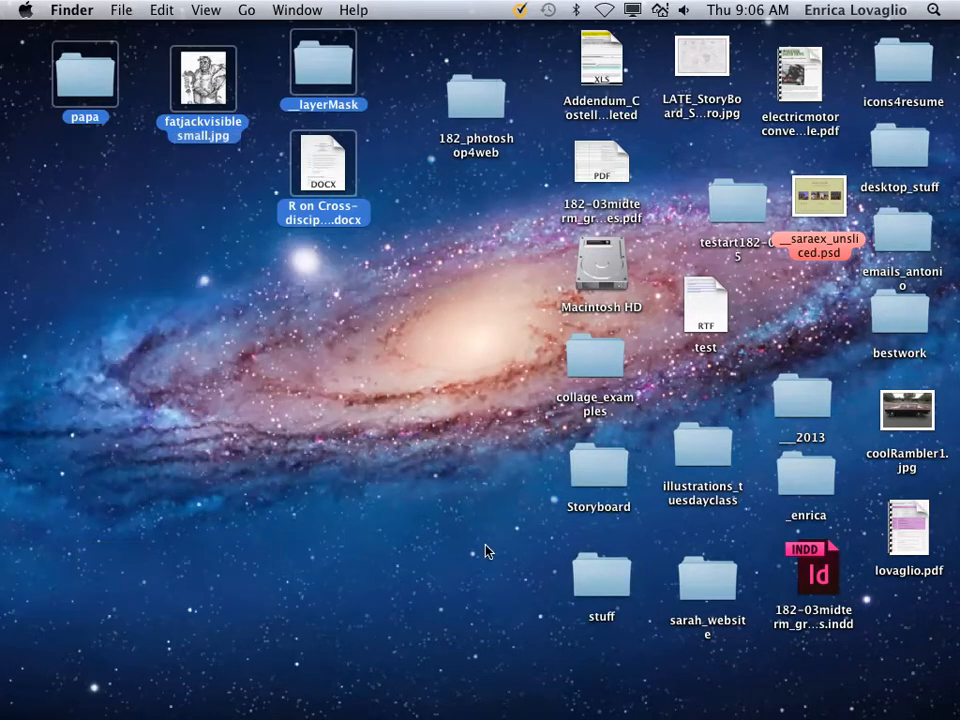
- Try to move the upper icons of the desktop's right half into the stuff folder, replacing duplicates, and stop the copy
{"action": "left_click_drag", "start_coordinate": [549, 49], "coordinate": [935, 200]}
{"action": "left_click_drag", "start_coordinate": [606, 172], "coordinate": [618, 586]}
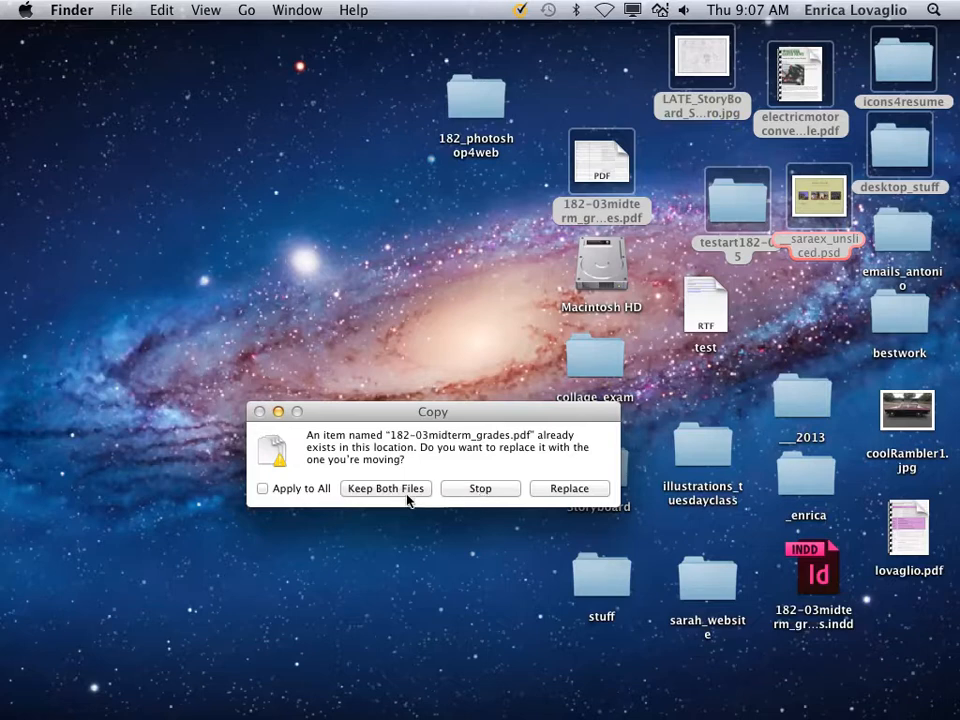
{"action": "left_click", "coordinate": [496, 492]}
{"action": "left_click", "coordinate": [557, 489]}
{"action": "left_click", "coordinate": [557, 492]}
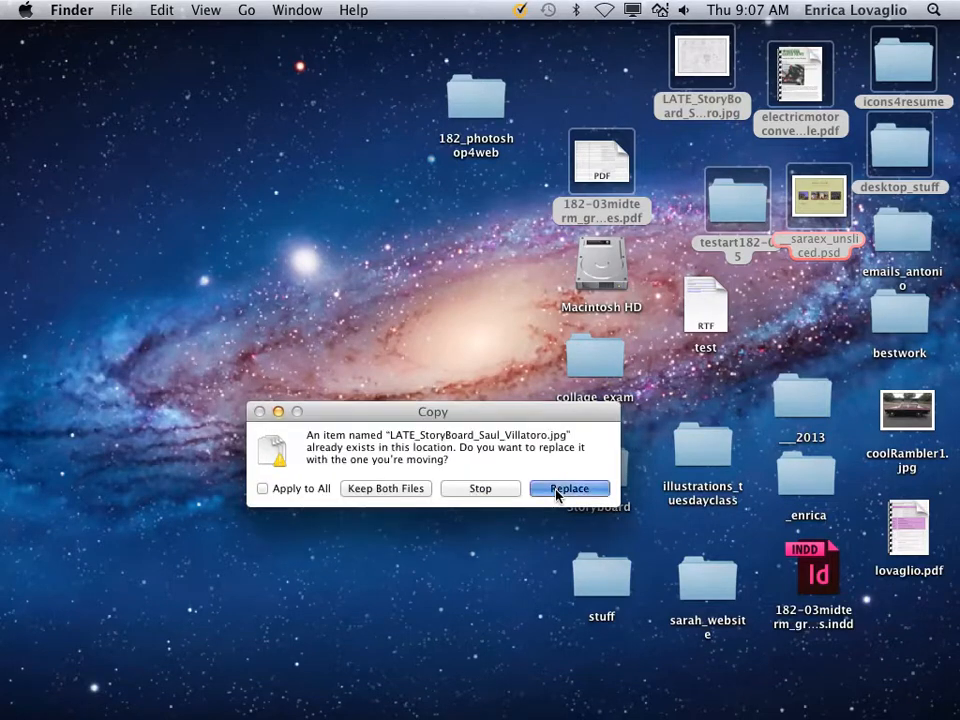
{"action": "left_click", "coordinate": [555, 490]}
{"action": "left_click", "coordinate": [553, 490]}
{"action": "left_click", "coordinate": [508, 490]}
{"action": "left_click", "coordinate": [636, 358]}
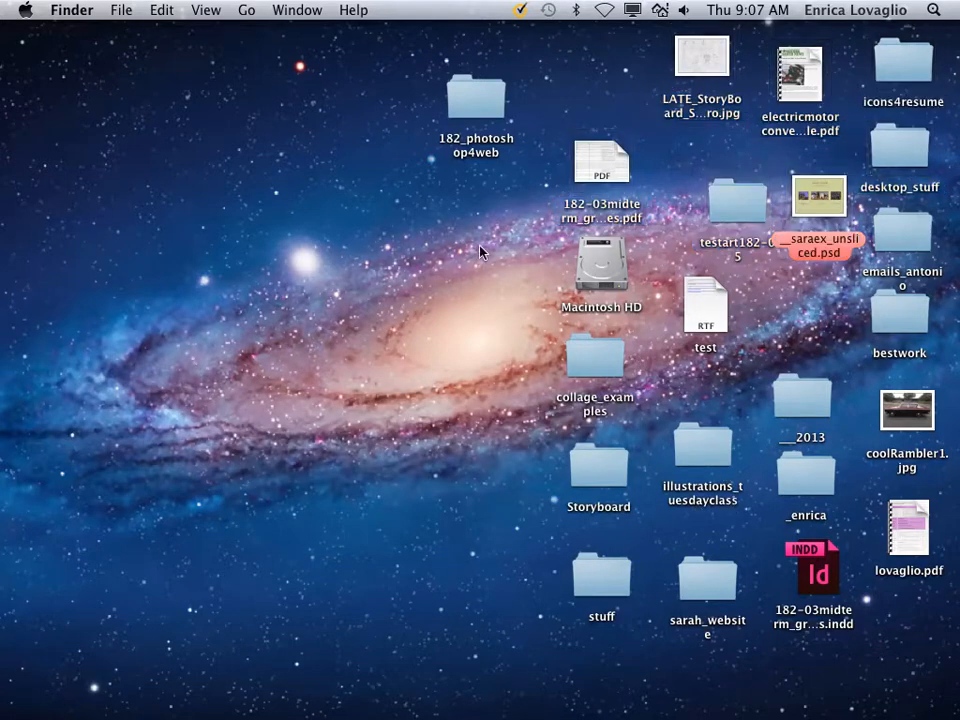
- Move __saraex_unsliced.psd back above the ___2013 folder, and place the 182_photoshop4web folder above the midterm grades PDF
{"action": "left_click_drag", "start_coordinate": [818, 195], "coordinate": [798, 288]}
{"action": "left_click", "coordinate": [410, 448]}
{"action": "left_click_drag", "start_coordinate": [473, 93], "coordinate": [606, 60]}
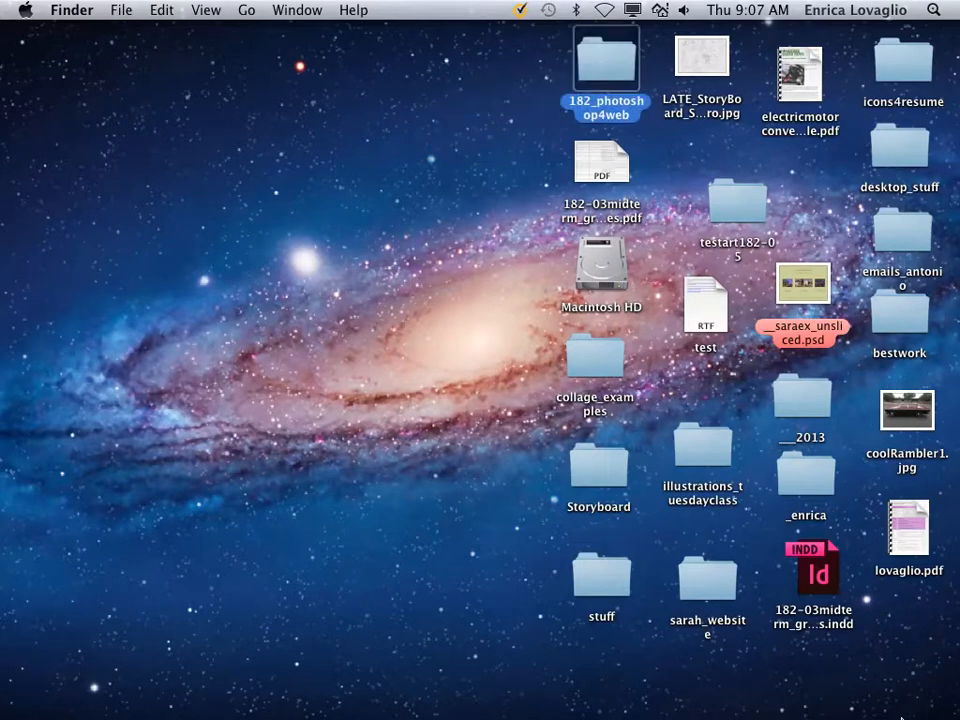
- Switch back to Photoshop and show the Actions panel
{"action": "left_click", "coordinate": [818, 690]}
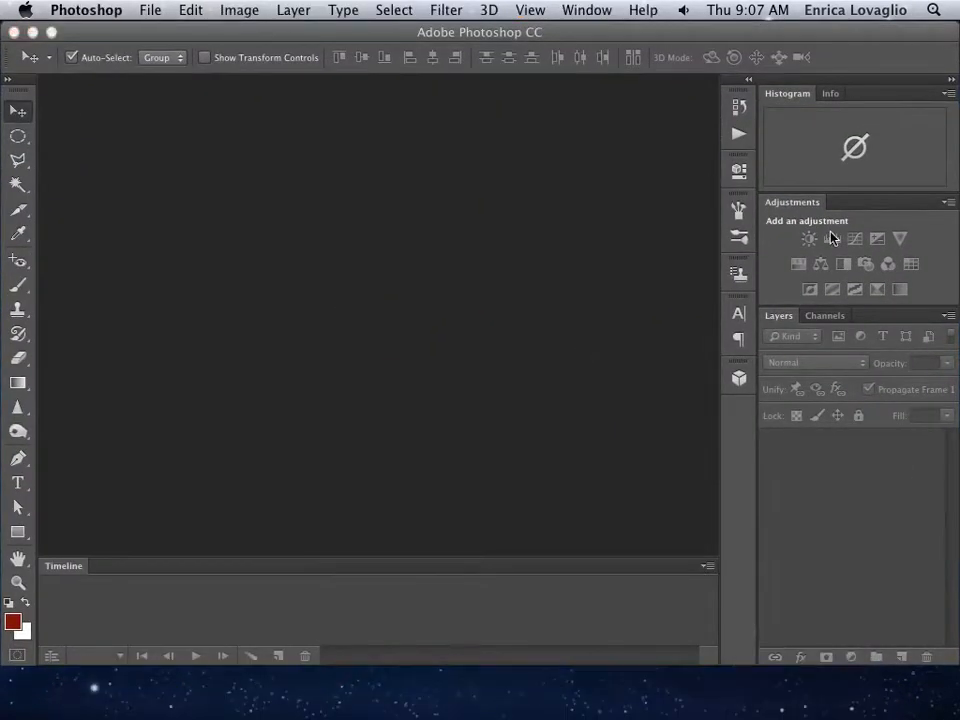
{"action": "left_click", "coordinate": [598, 12]}
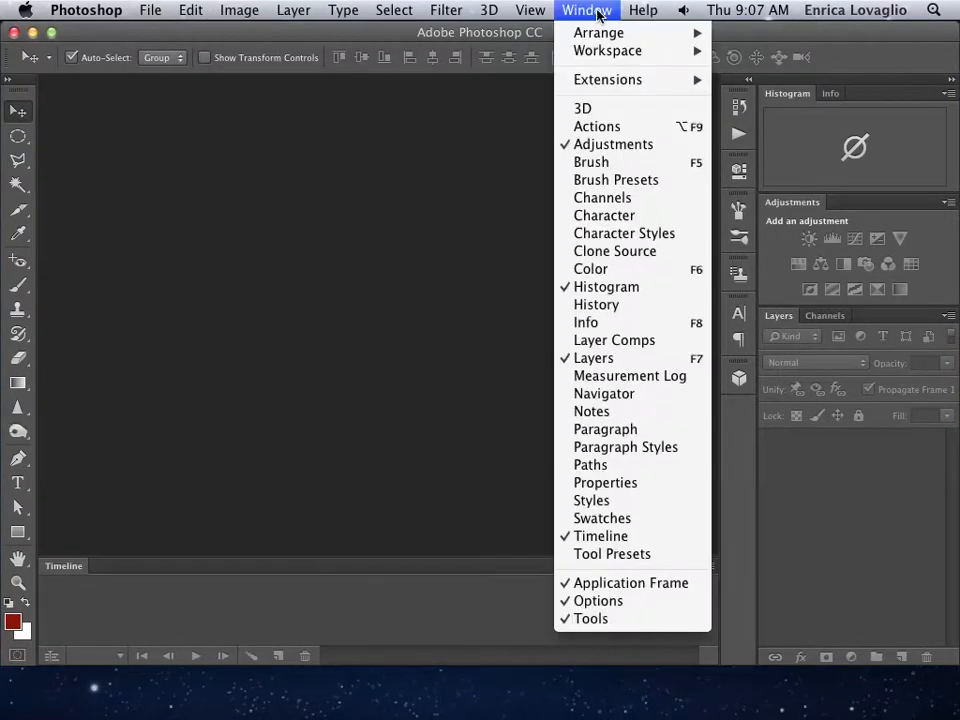
{"action": "left_click", "coordinate": [611, 128]}
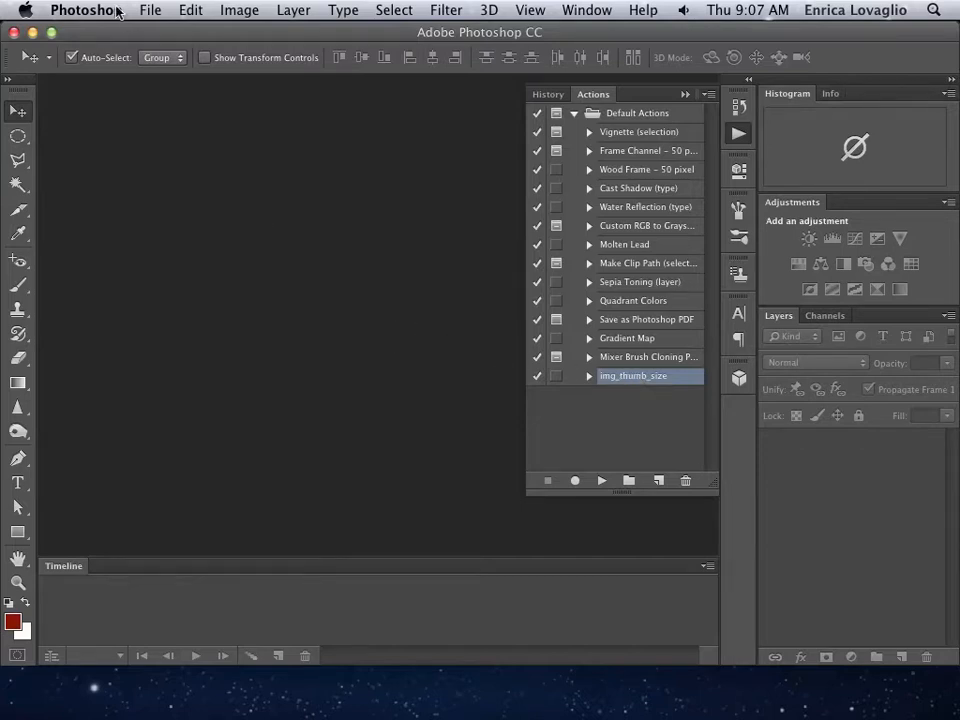
- Start creating a droplet from the img_thumb_size action, with img_thumb_size as its file name and the Desktop as its save location
{"action": "left_click", "coordinate": [157, 12]}
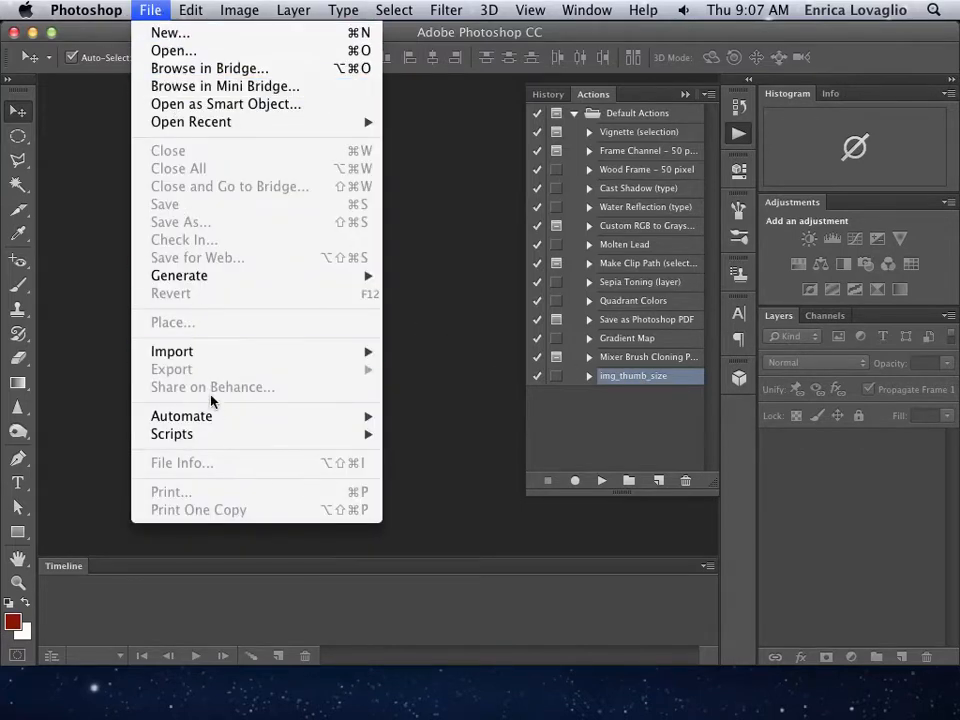
{"action": "mouse_move", "coordinate": [216, 418]}
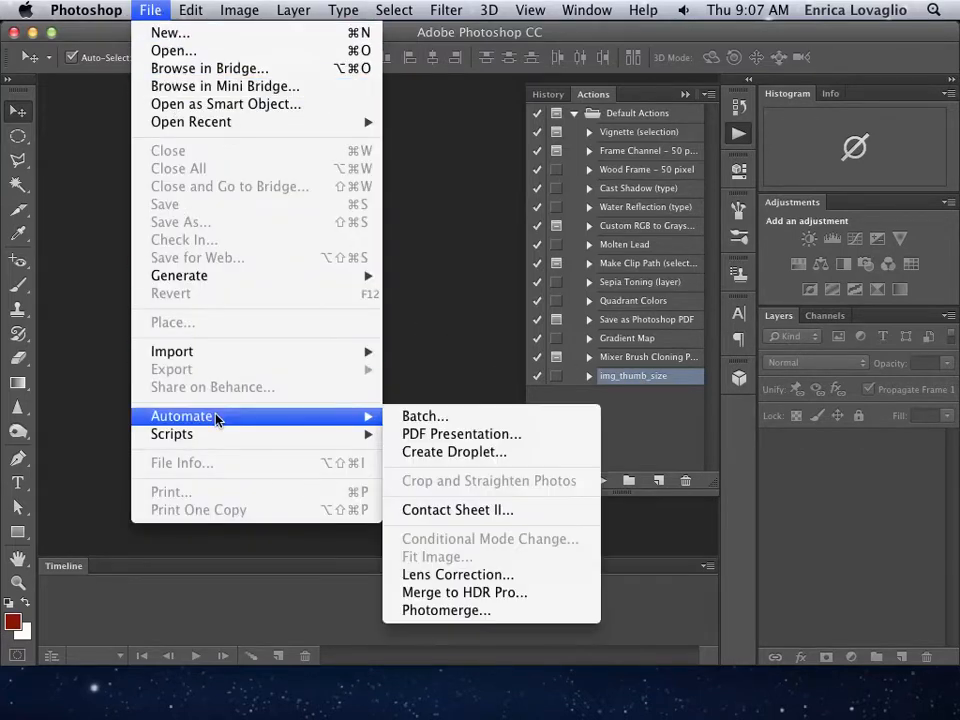
{"action": "left_click", "coordinate": [446, 455]}
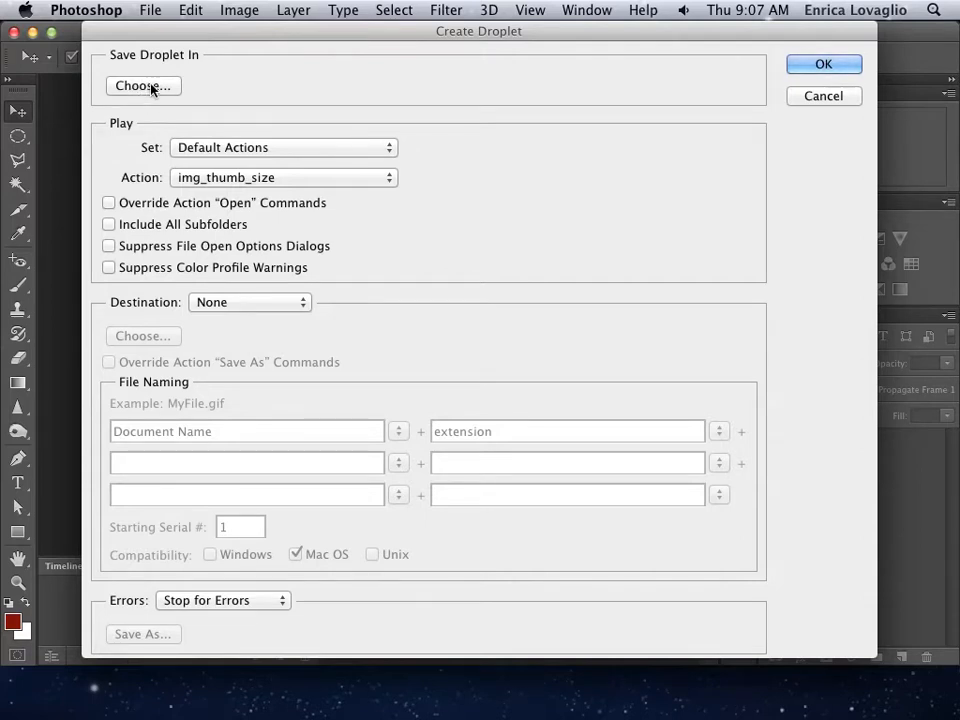
{"action": "left_click", "coordinate": [155, 89]}
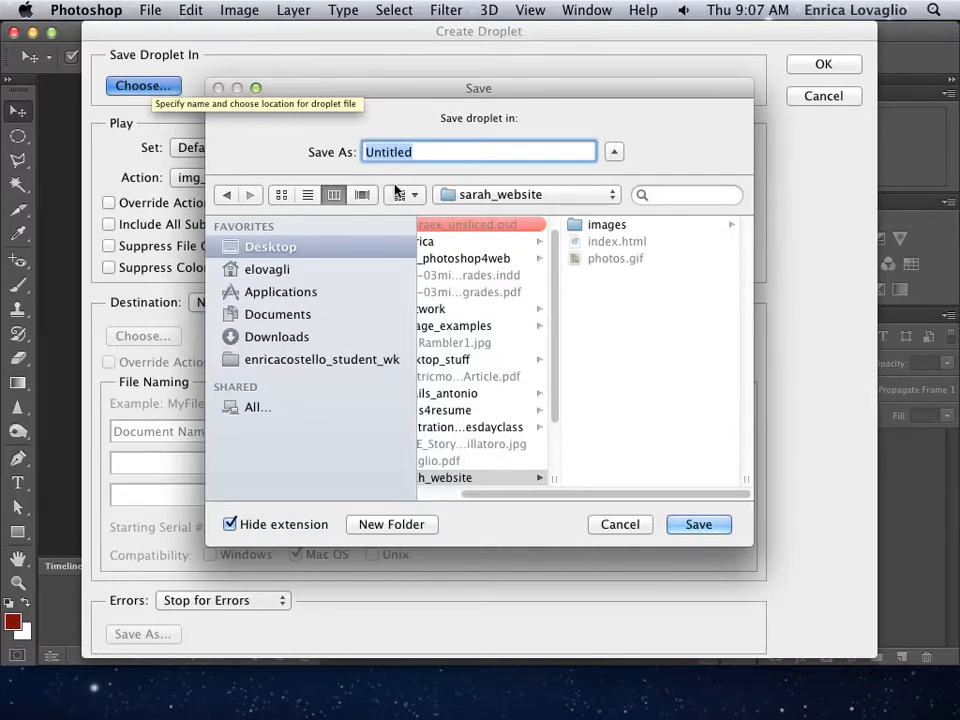
{"action": "type", "text": "im"}
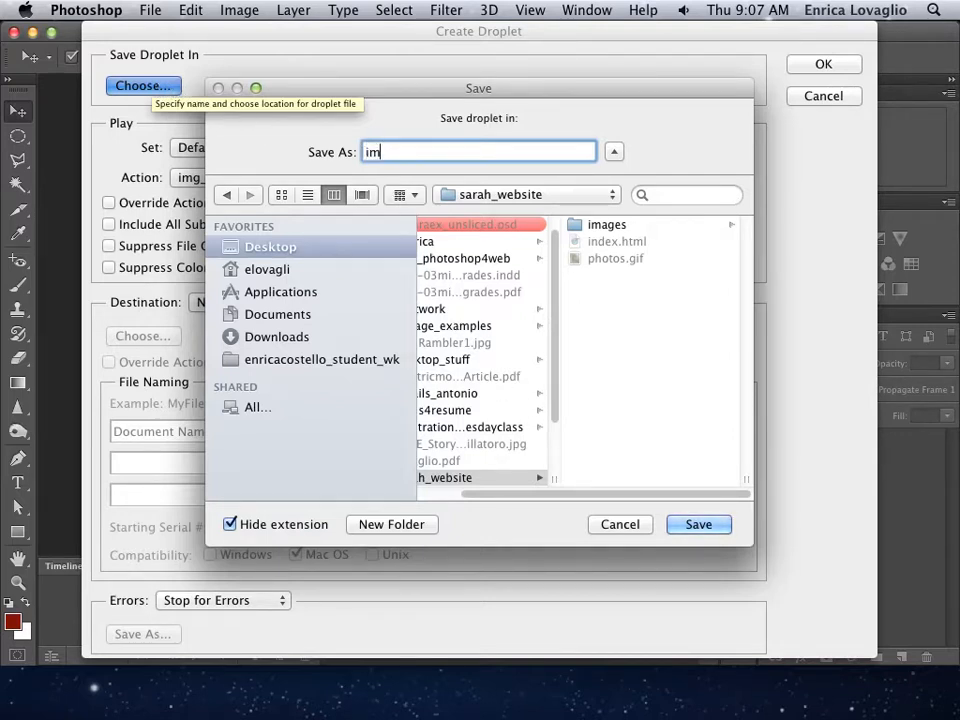
{"action": "type", "text": "g_thumb_size"}
{"action": "left_click", "coordinate": [250, 258]}
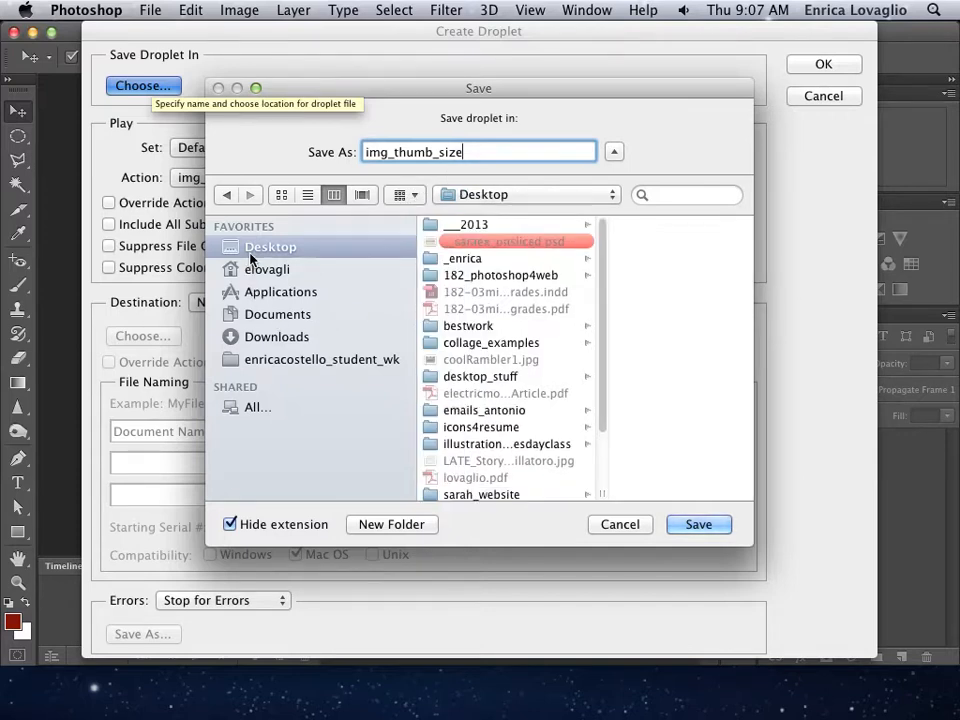
{"action": "left_click", "coordinate": [698, 524]}
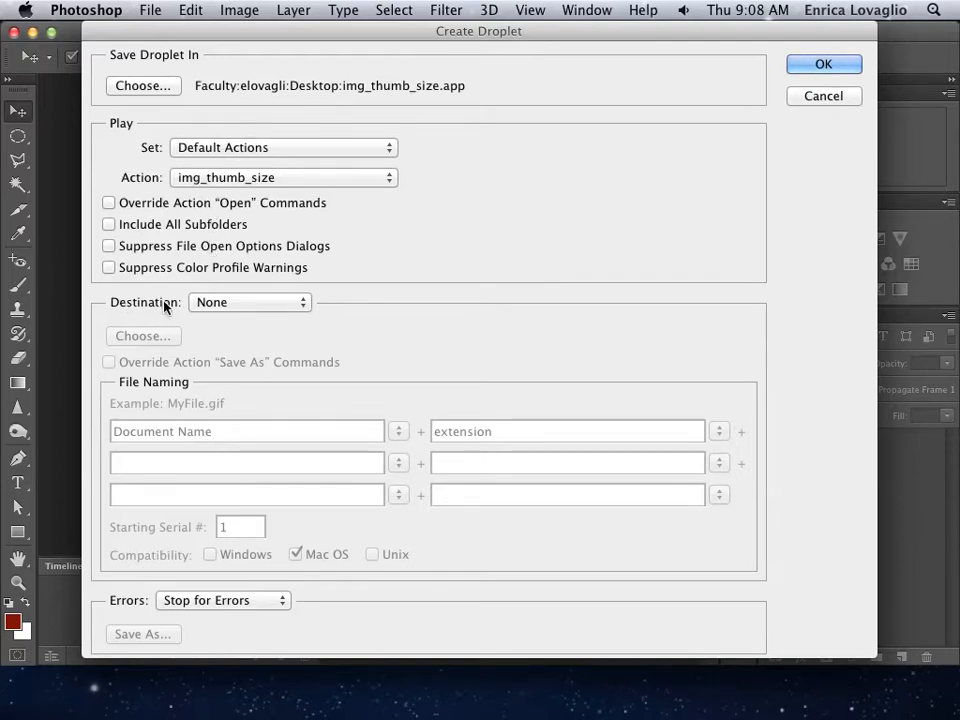
- Set the droplet's destination to a new Desktop folder named images_reduced and create the droplet
{"action": "left_click", "coordinate": [233, 304]}
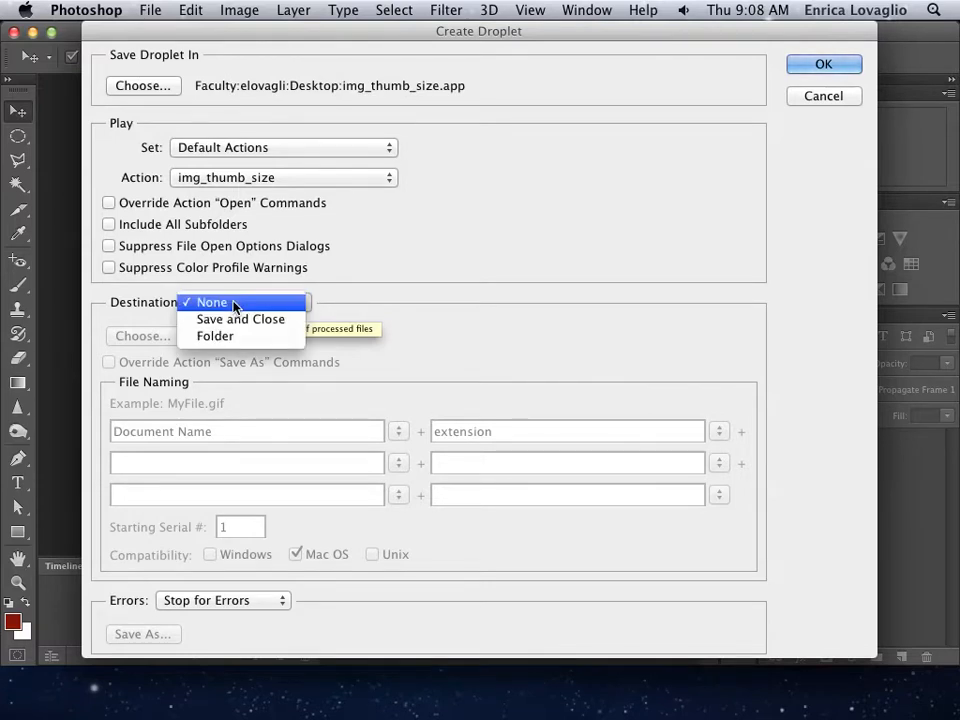
{"action": "left_click", "coordinate": [240, 341]}
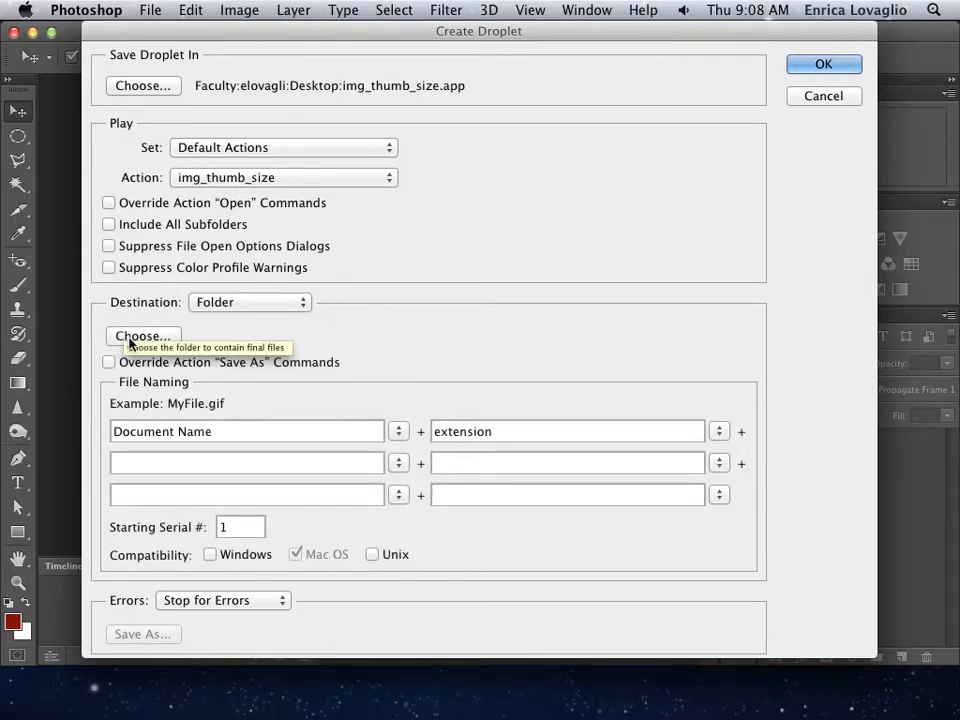
{"action": "left_click", "coordinate": [129, 341]}
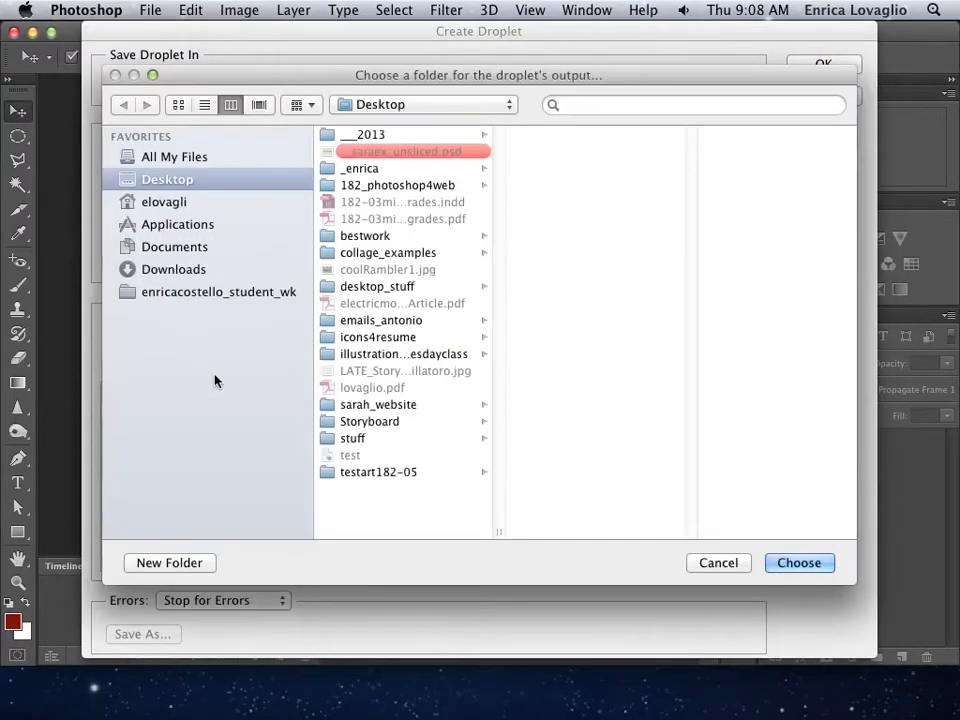
{"action": "left_click", "coordinate": [170, 563]}
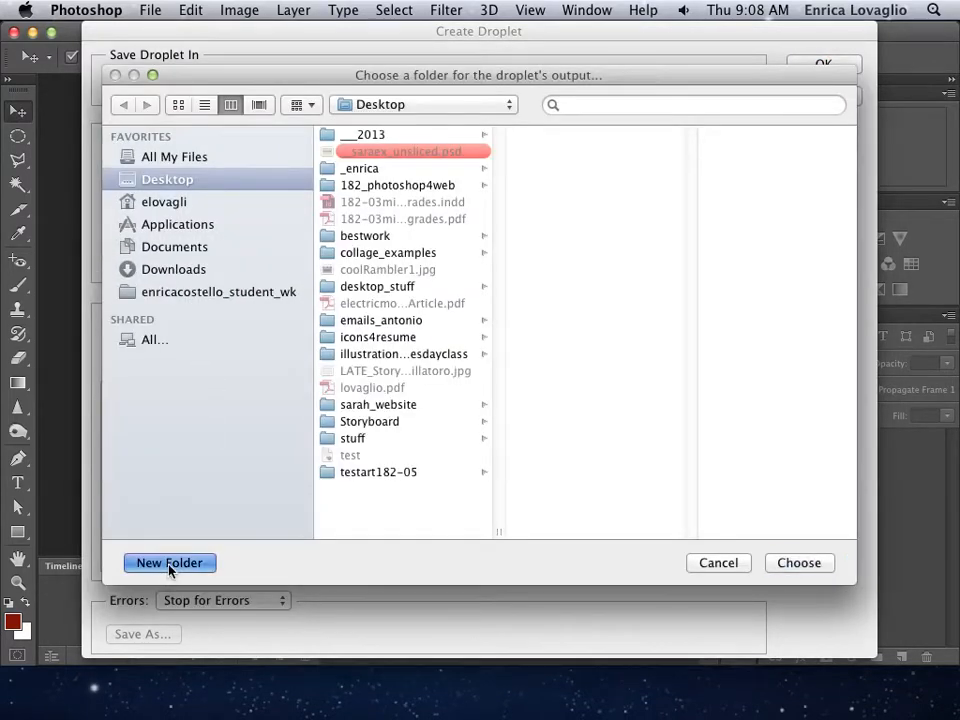
{"action": "type", "text": "im"}
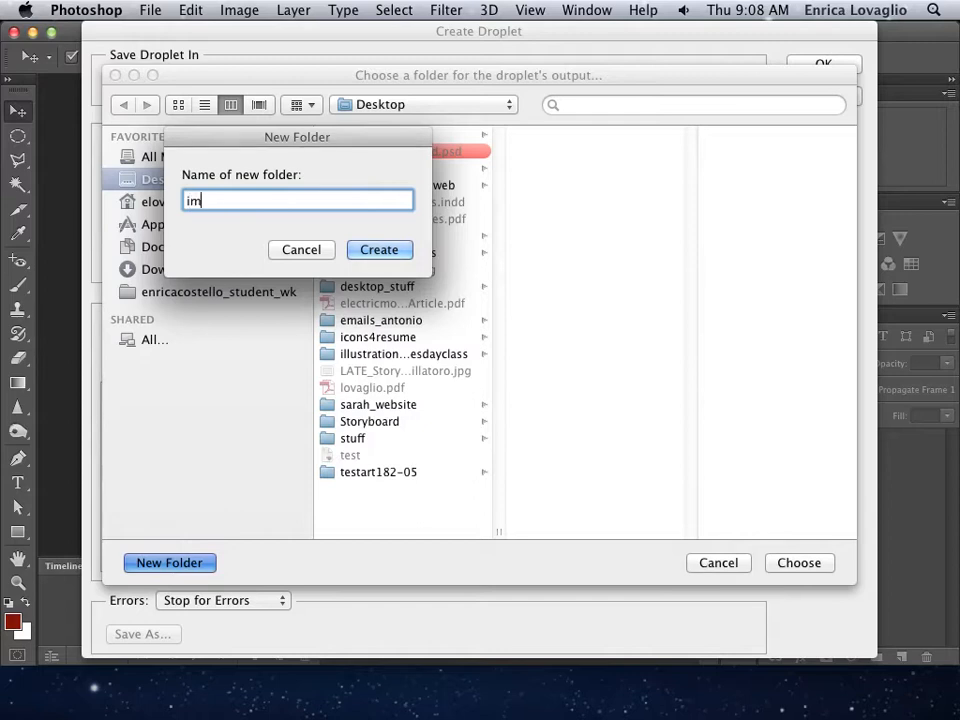
{"action": "type", "text": "ages_reduced"}
{"action": "left_click", "coordinate": [379, 249]}
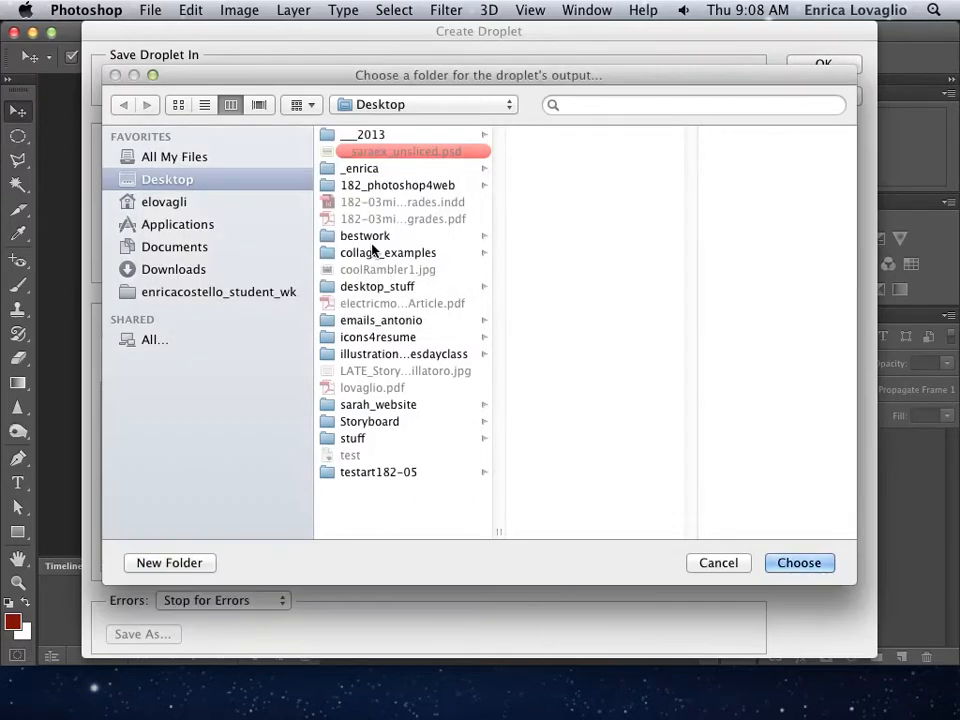
{"action": "left_click", "coordinate": [797, 563]}
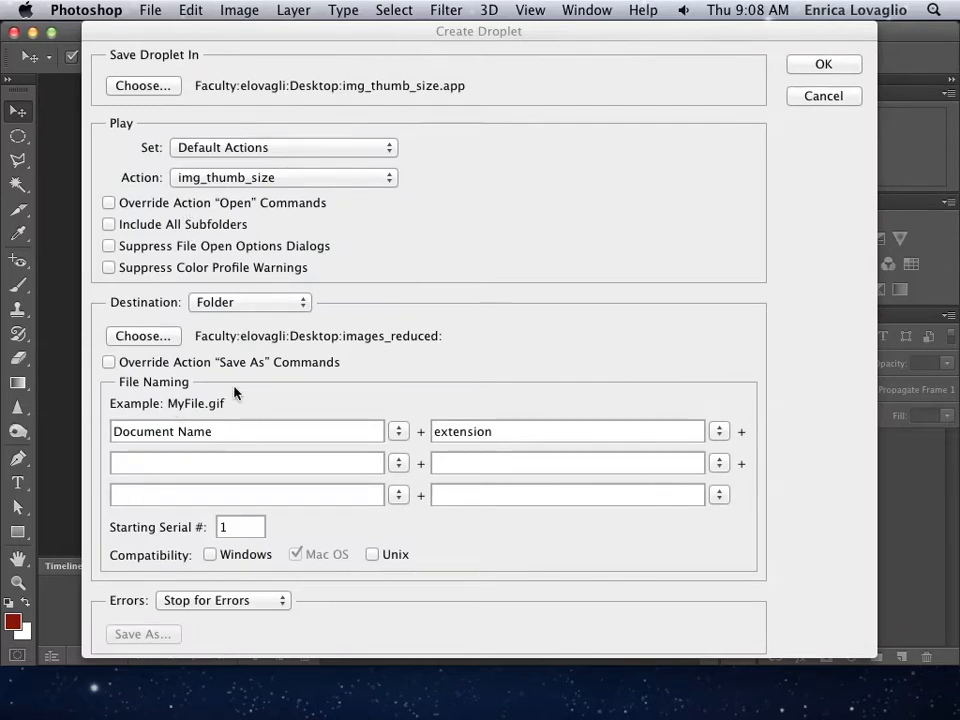
{"action": "left_click", "coordinate": [820, 65]}
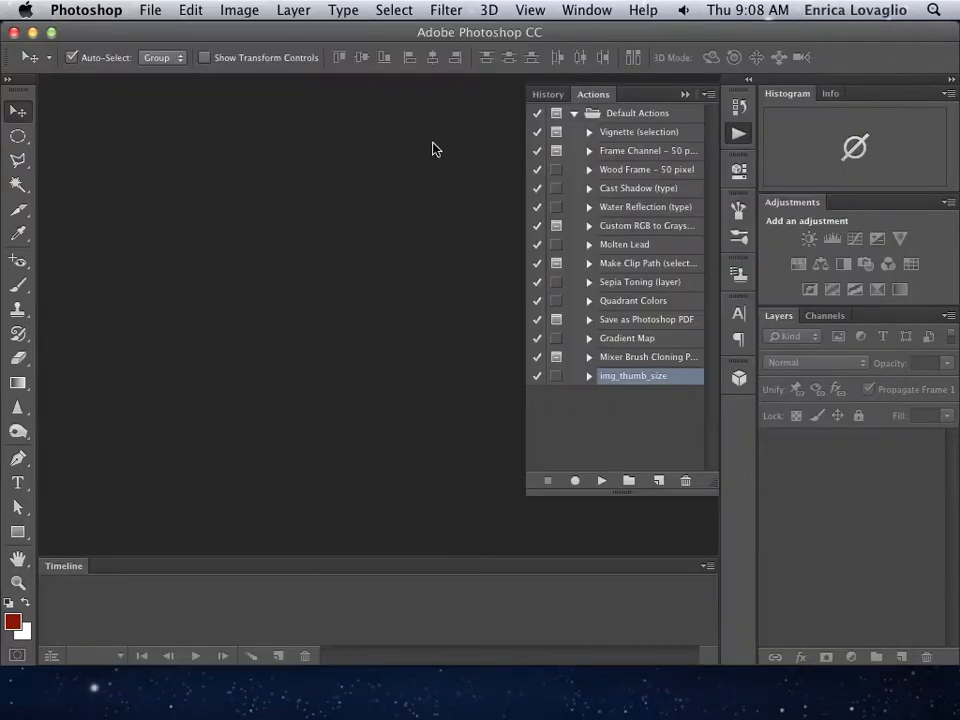
- Move the img_thumb_size droplet to the desktop's empty left half, and select the mini_portfolio folder inside 182_photoshop4web
{"action": "left_click", "coordinate": [32, 32]}
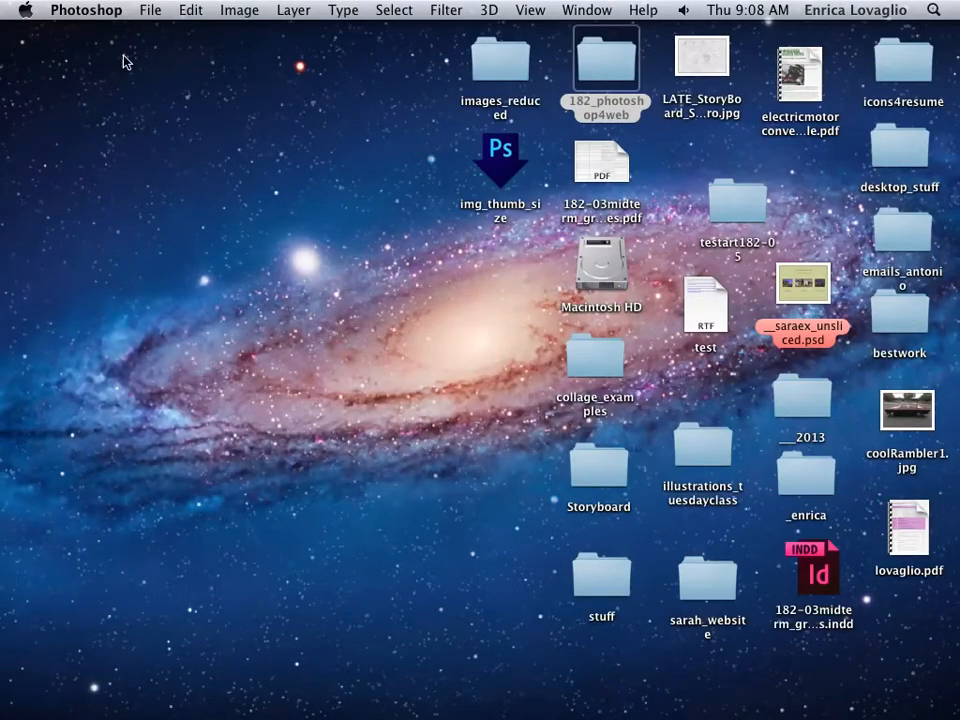
{"action": "left_click_drag", "start_coordinate": [489, 169], "coordinate": [240, 168]}
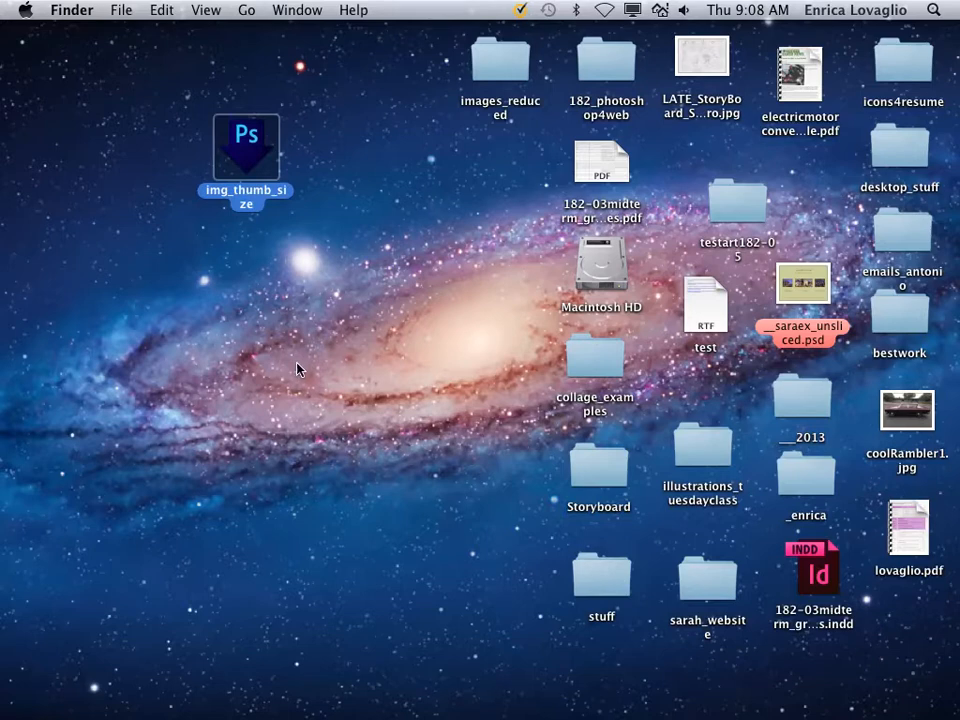
{"action": "left_click", "coordinate": [590, 68]}
{"action": "double_click", "coordinate": [590, 68]}
{"action": "left_click_drag", "start_coordinate": [590, 68], "coordinate": [686, 368]}
{"action": "left_click", "coordinate": [328, 476]}
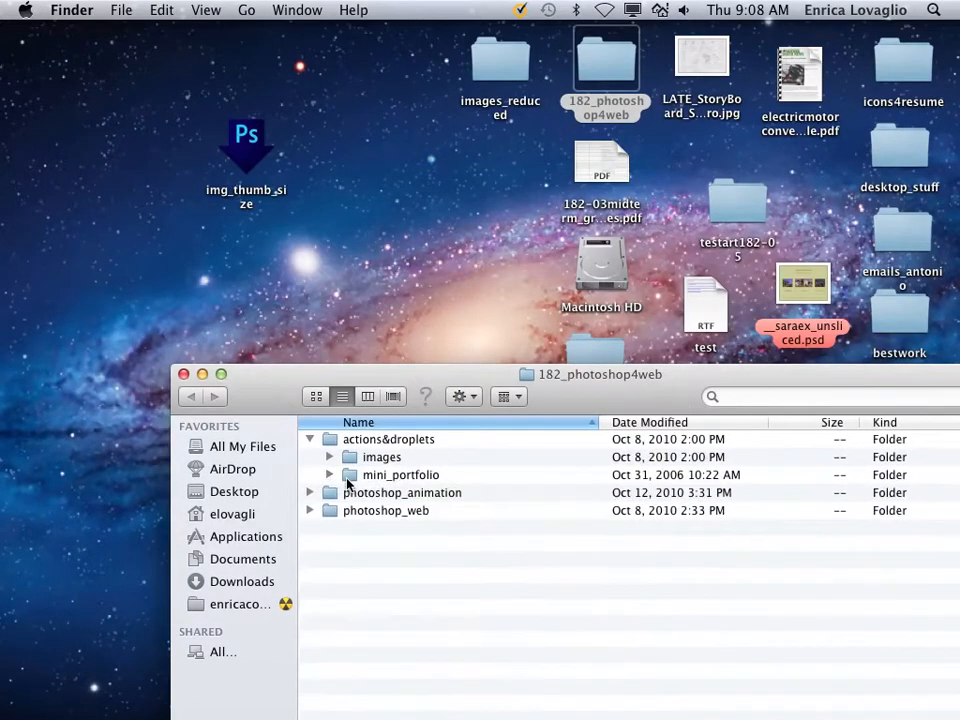
{"action": "left_click", "coordinate": [350, 476]}
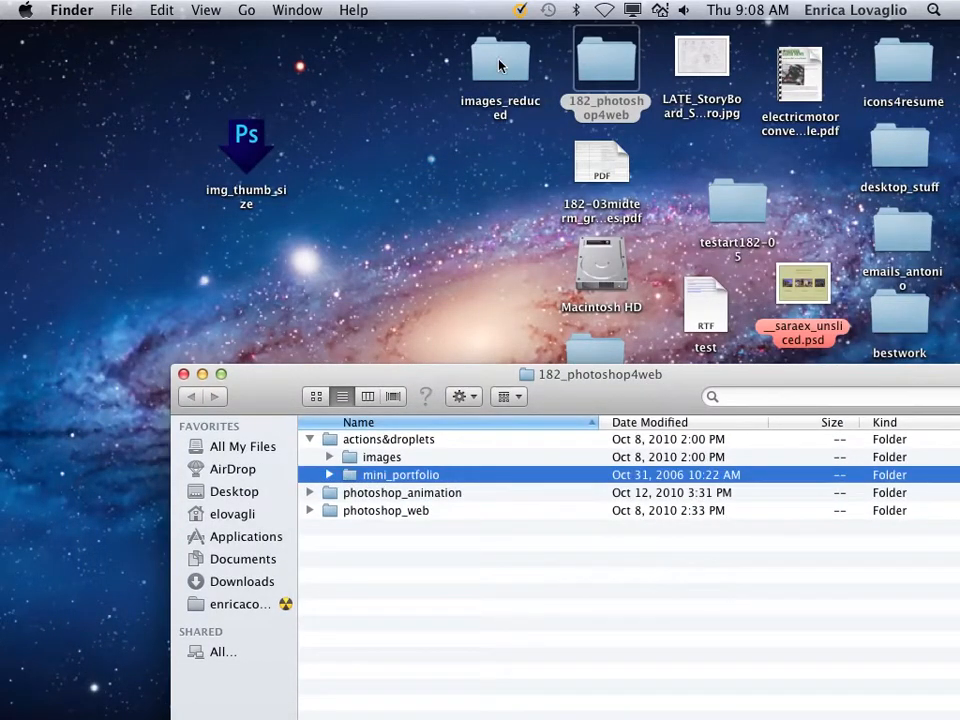
- Check the contents of the images_reduced folder, and process the mini_portfolio folder with the img_thumb_size droplet
{"action": "double_click", "coordinate": [505, 70]}
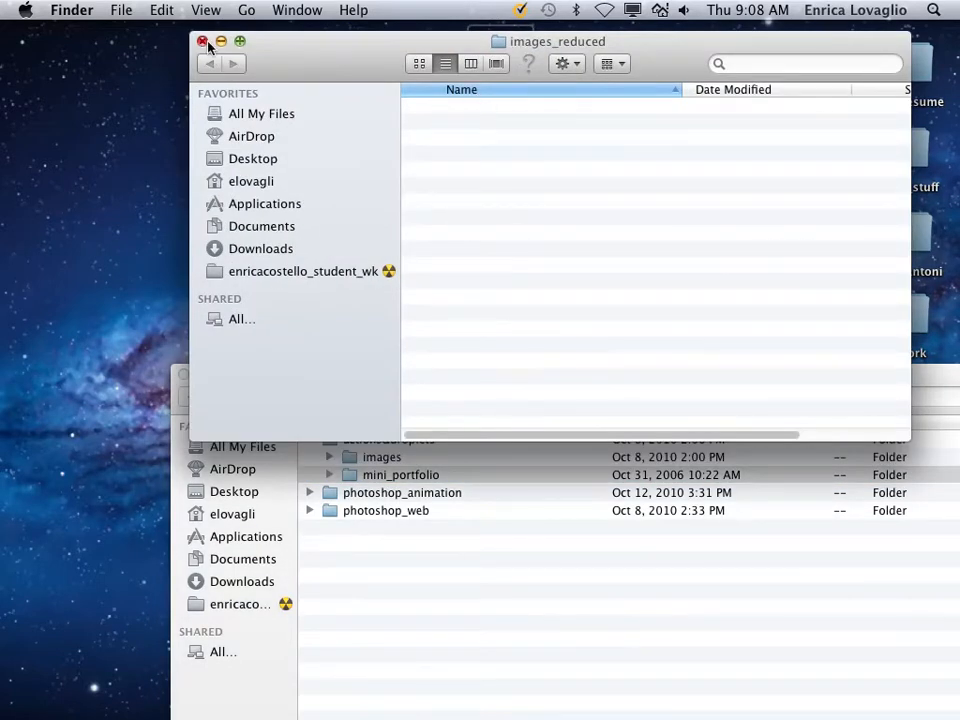
{"action": "left_click", "coordinate": [202, 41]}
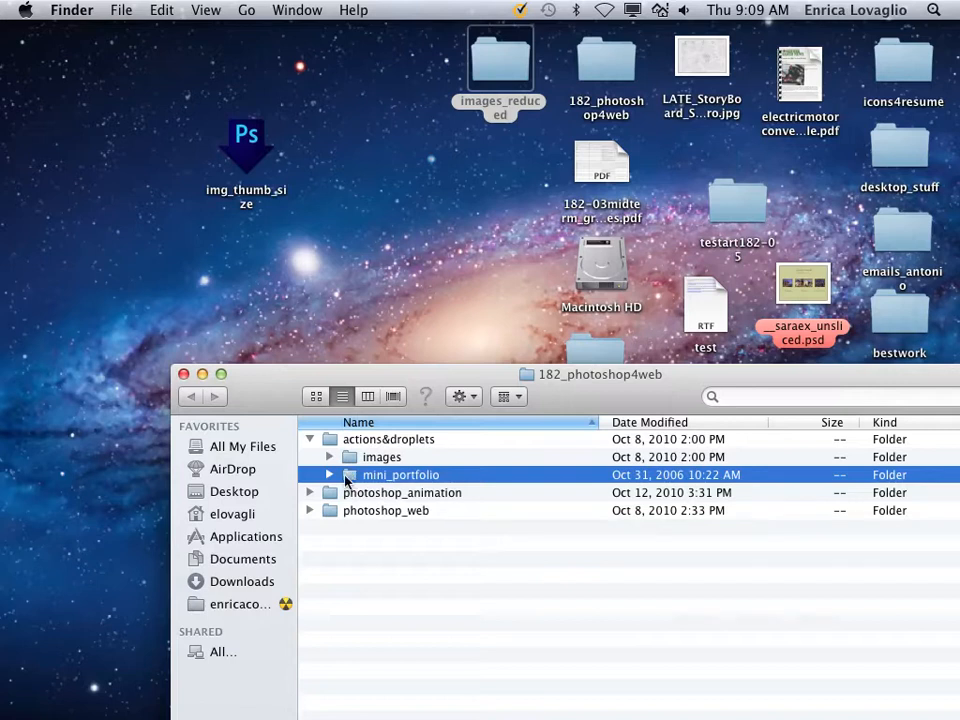
{"action": "left_click_drag", "start_coordinate": [347, 481], "coordinate": [254, 146]}
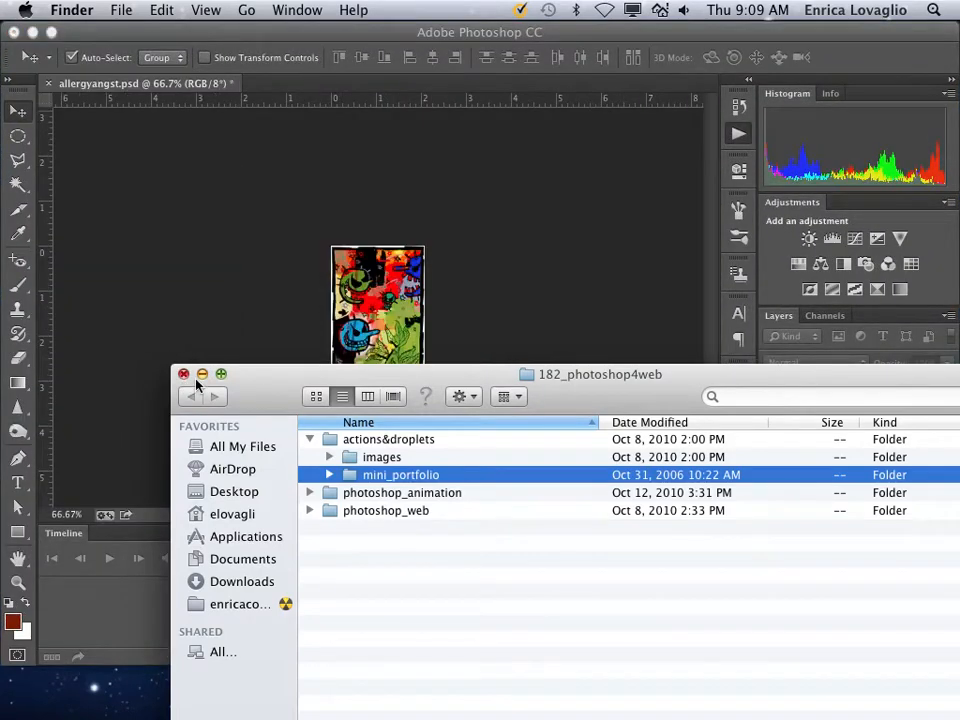
{"action": "left_click", "coordinate": [202, 374]}
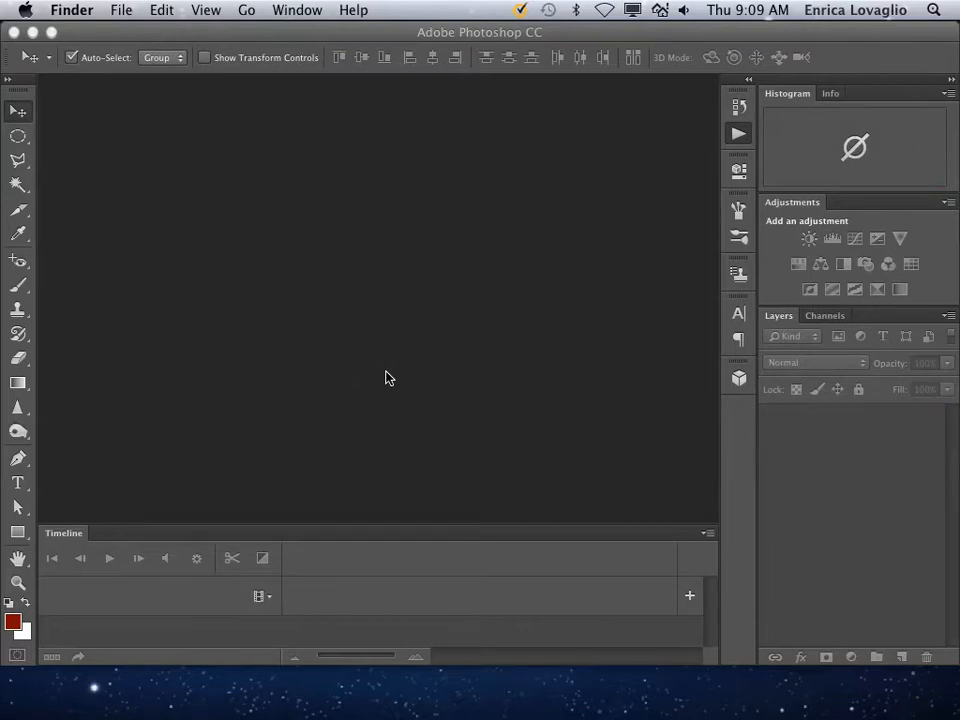
- Compare the files in the images_reduced folder with the originals in mini_portfolio, and close both folder windows
{"action": "left_click", "coordinate": [33, 32]}
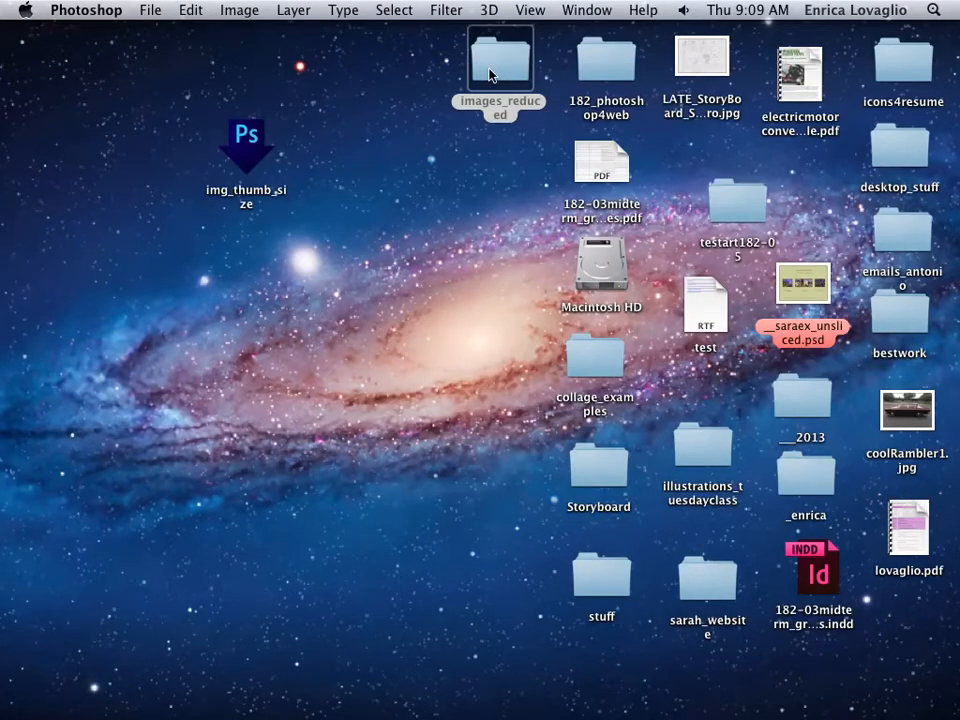
{"action": "double_click", "coordinate": [491, 74]}
{"action": "left_click_drag", "start_coordinate": [669, 60], "coordinate": [522, 302]}
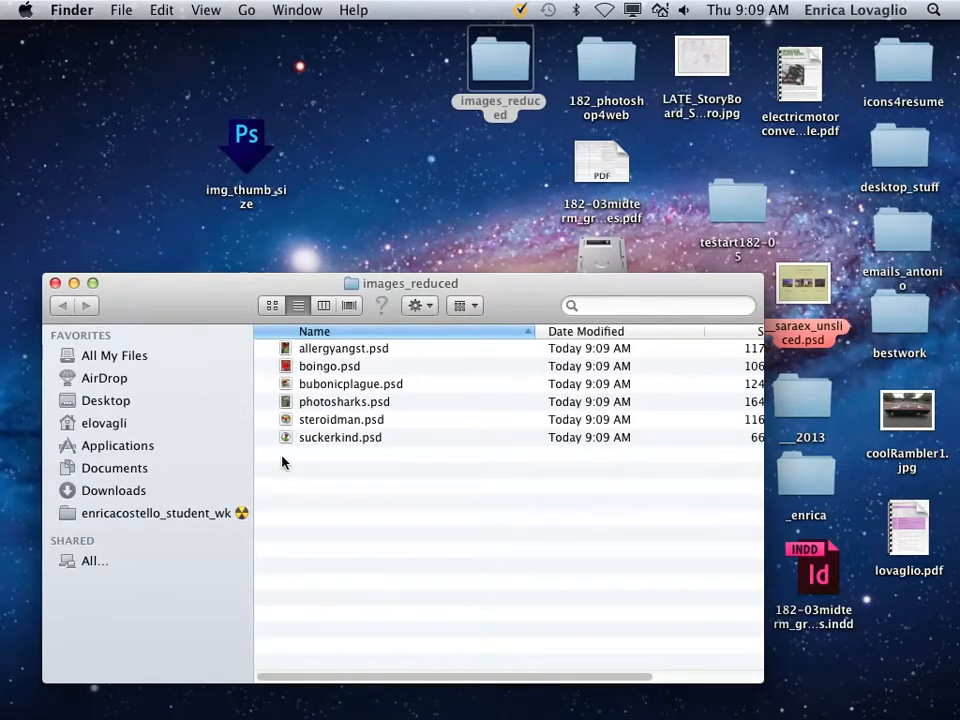
{"action": "left_click", "coordinate": [606, 68]}
{"action": "double_click", "coordinate": [606, 70]}
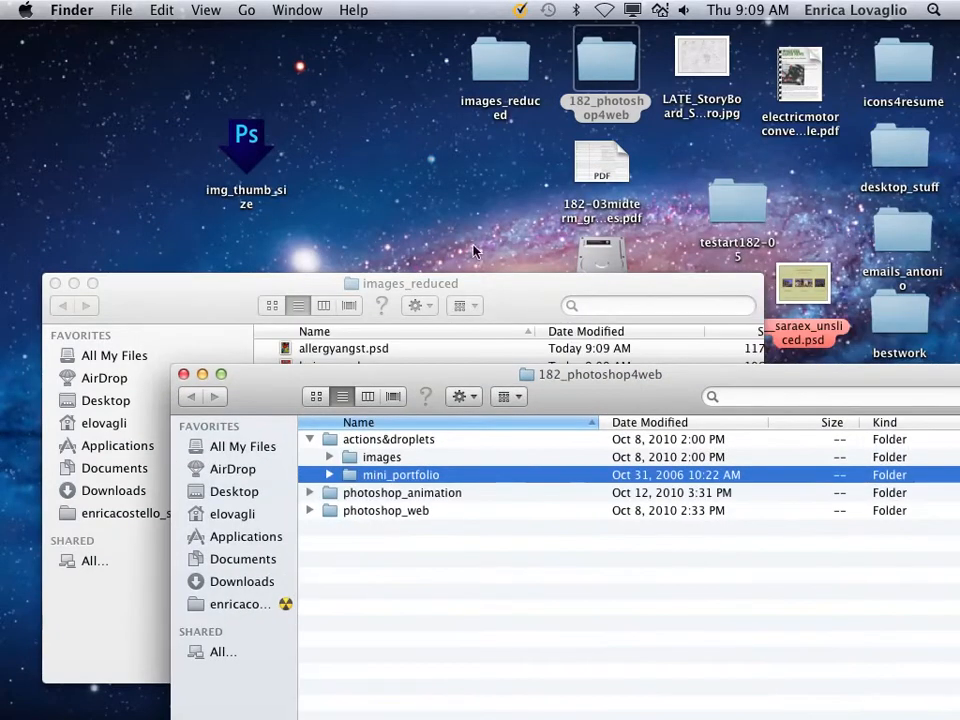
{"action": "left_click_drag", "start_coordinate": [568, 395], "coordinate": [888, 180]}
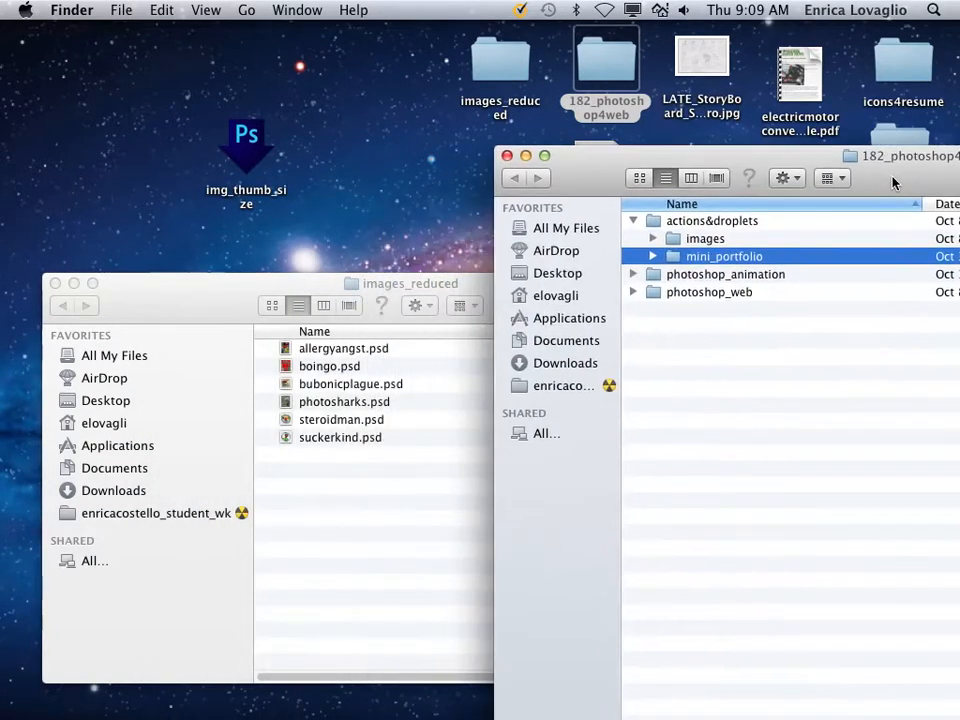
{"action": "left_click", "coordinate": [652, 257]}
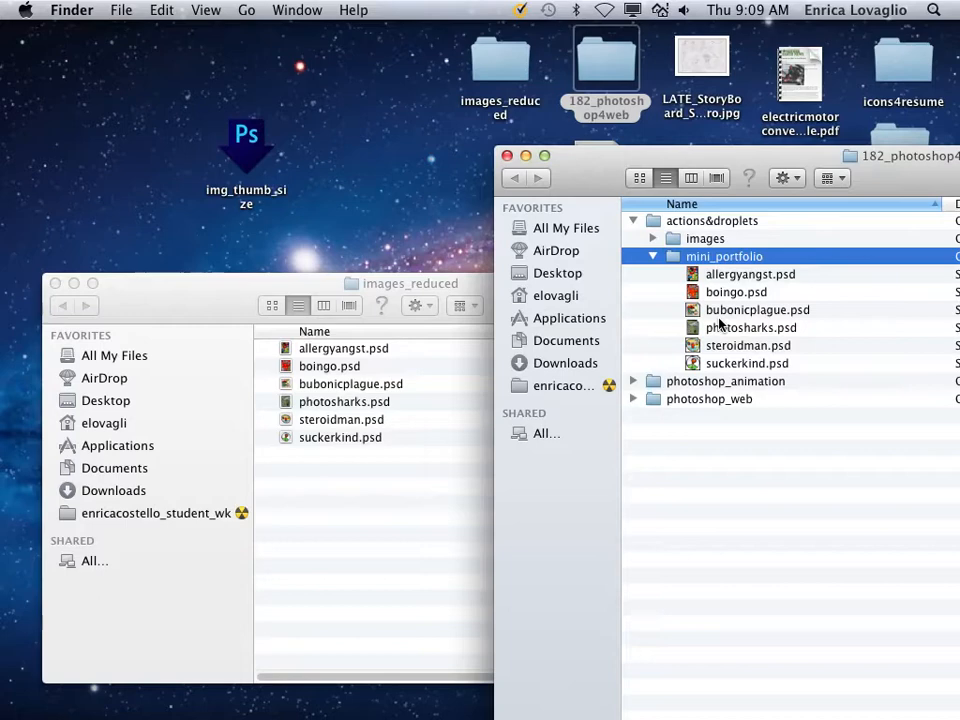
{"action": "left_click", "coordinate": [507, 155]}
{"action": "left_click", "coordinate": [56, 283]}
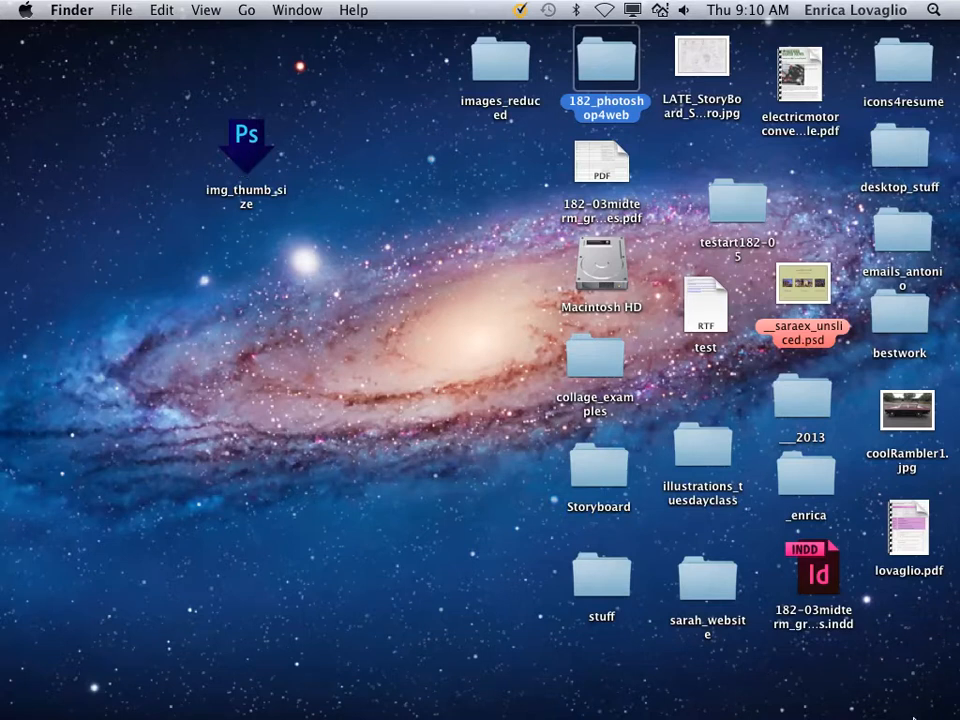
- Switch back to Photoshop, show the Actions panel and open the recent file coolRambler1.psd
{"action": "left_click", "coordinate": [806, 682]}
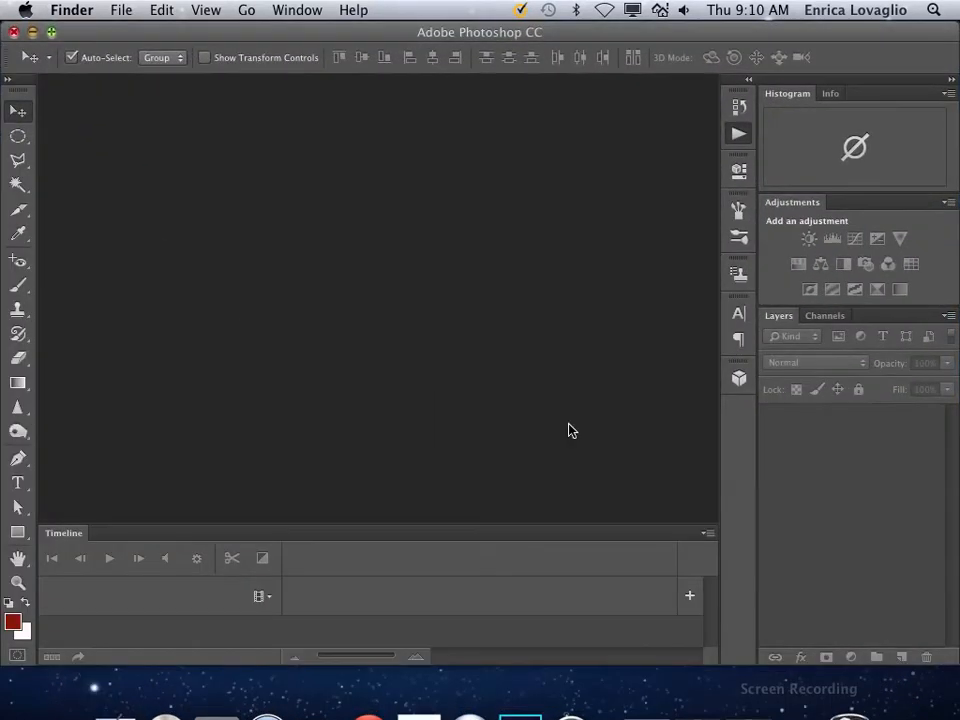
{"action": "left_click", "coordinate": [738, 133]}
{"action": "left_click", "coordinate": [709, 94]}
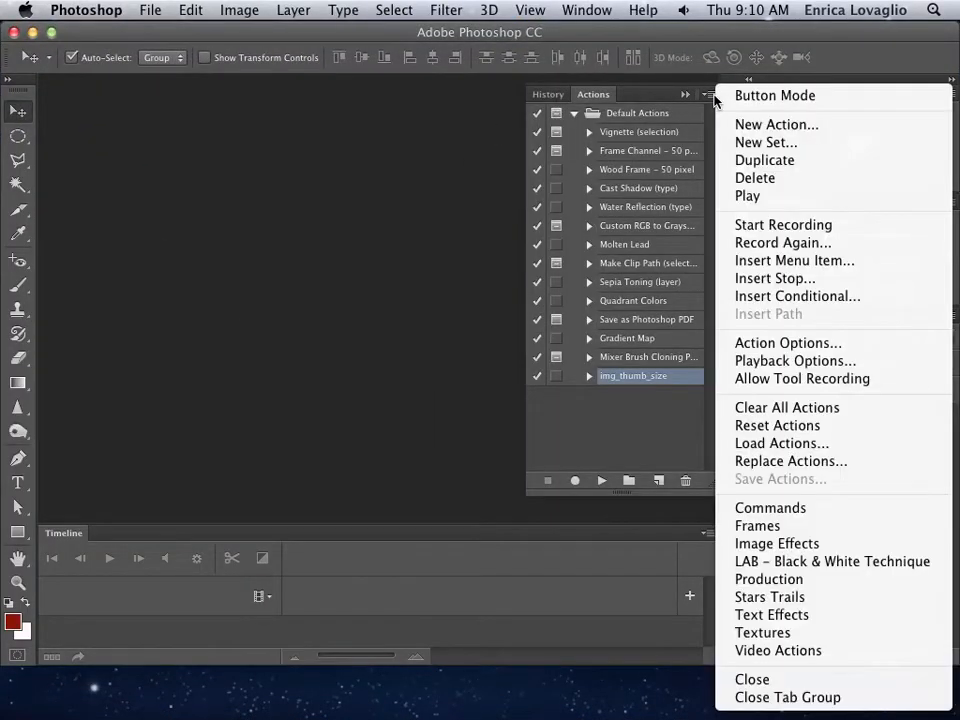
{"action": "left_click", "coordinate": [347, 152]}
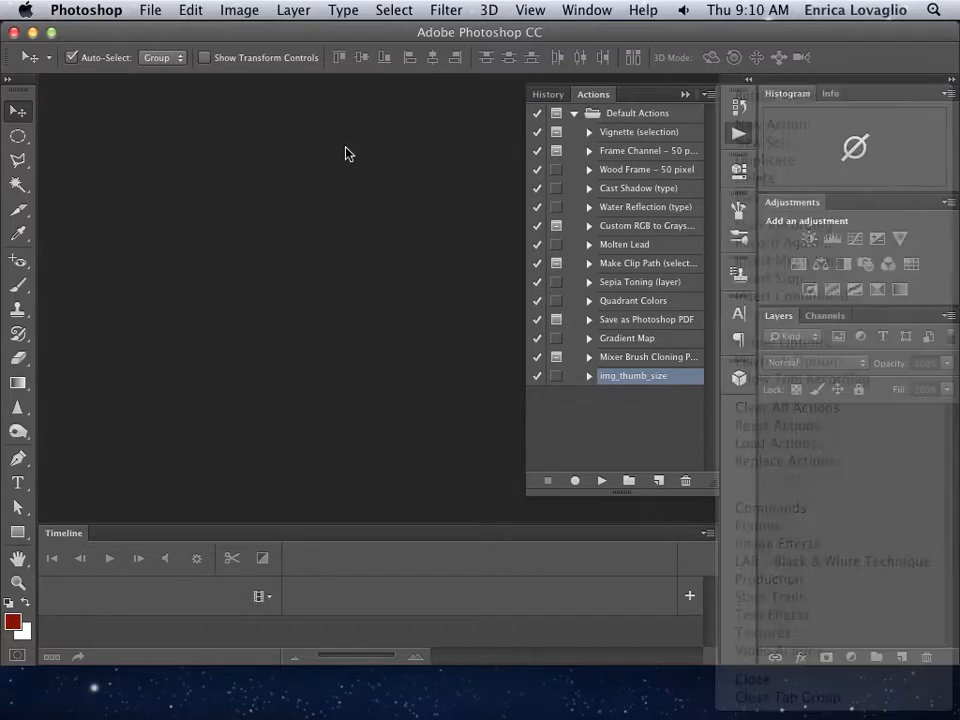
{"action": "left_click", "coordinate": [150, 10]}
{"action": "mouse_move", "coordinate": [165, 121]}
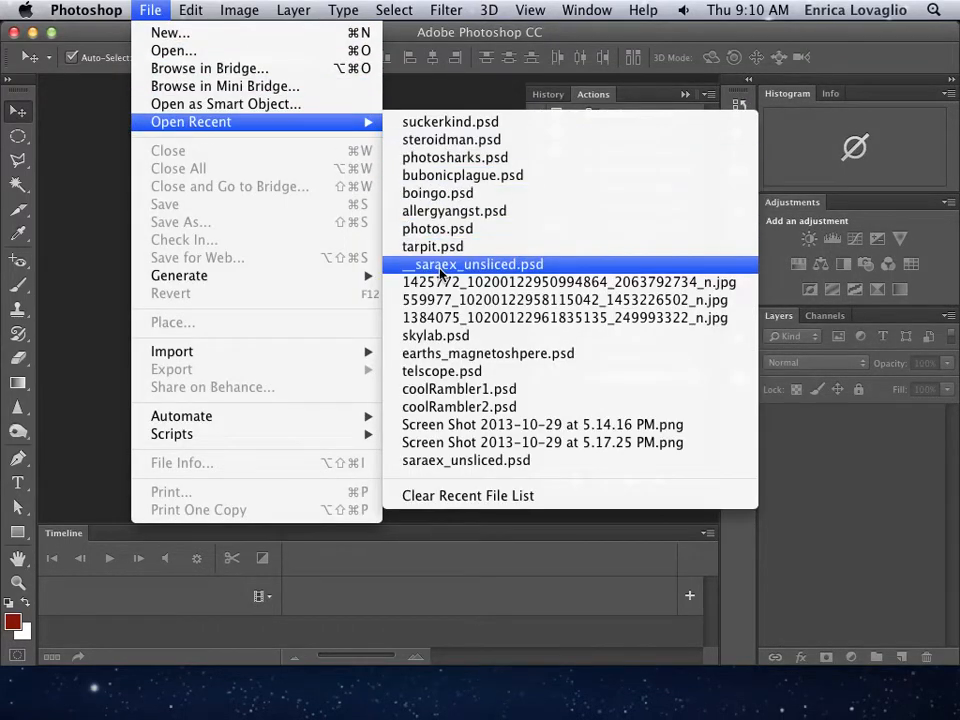
{"action": "left_click", "coordinate": [445, 395]}
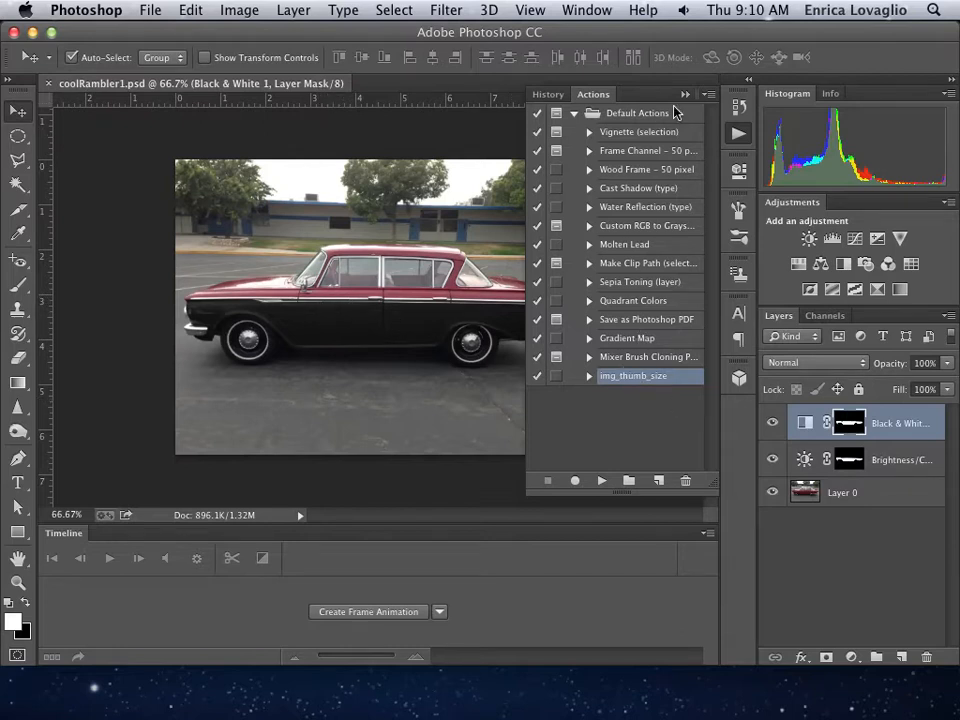
- Start recording a new action named optimize in the Default Actions set
{"action": "left_click", "coordinate": [707, 94]}
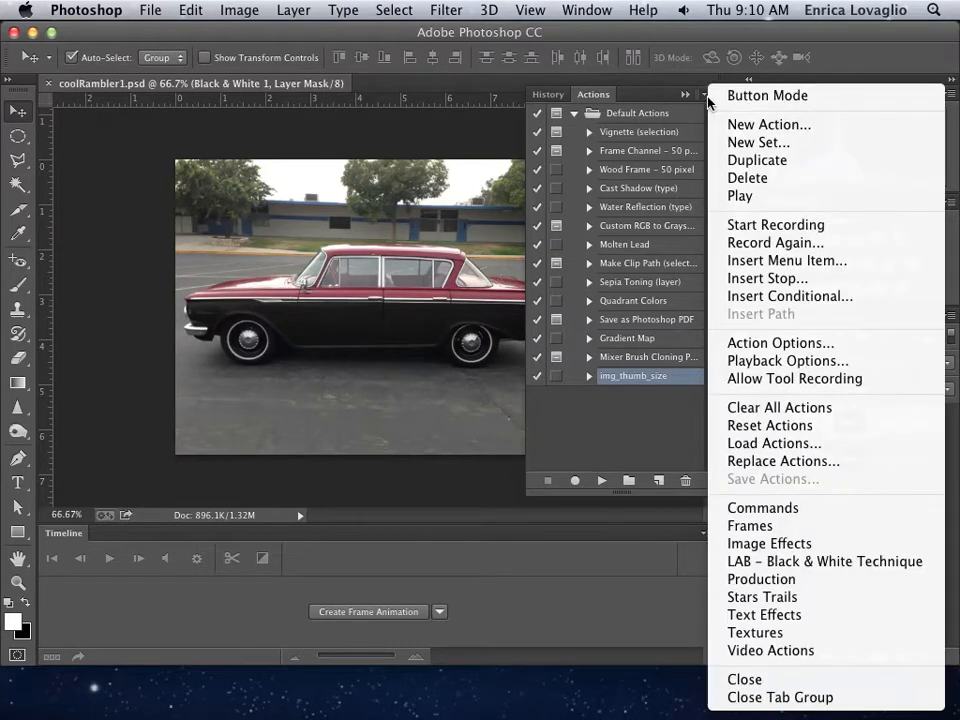
{"action": "left_click", "coordinate": [744, 126]}
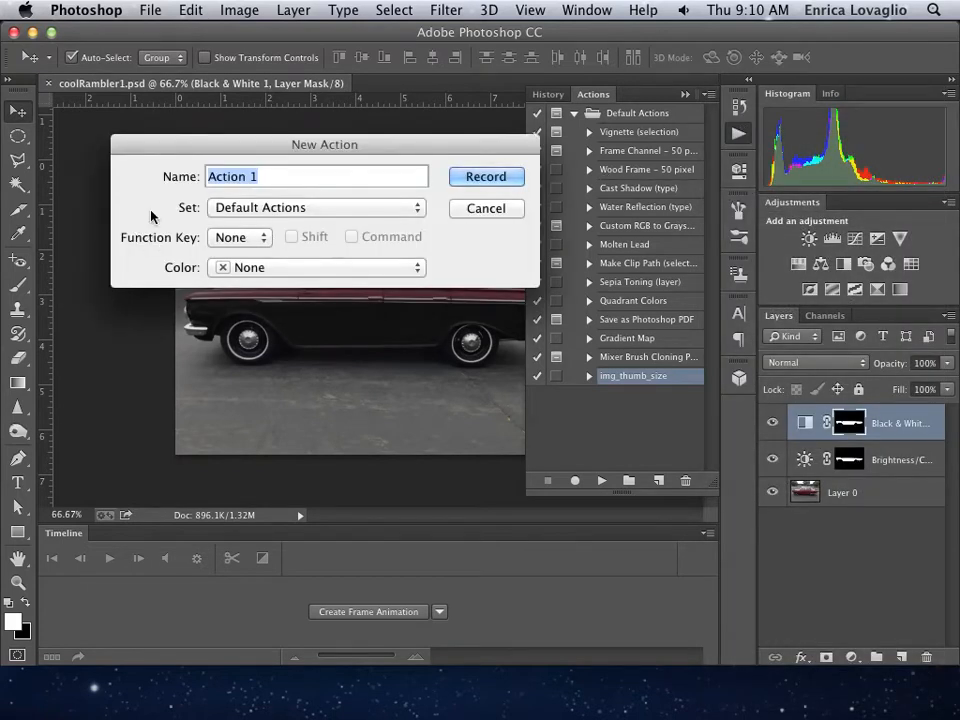
{"action": "type", "text": "optimize"}
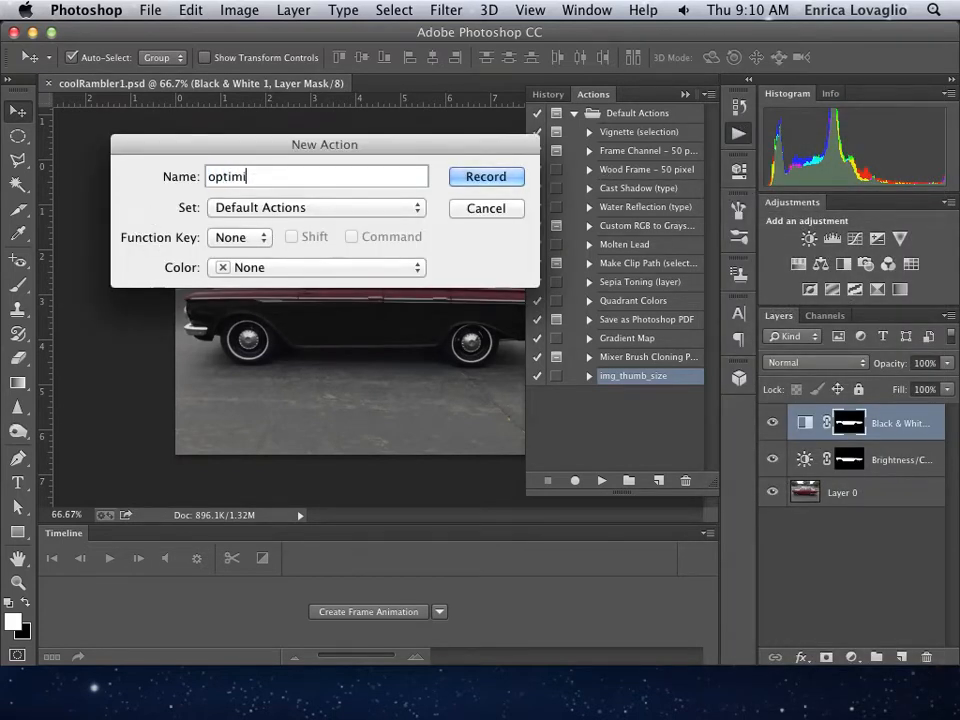
{"action": "left_click", "coordinate": [468, 181]}
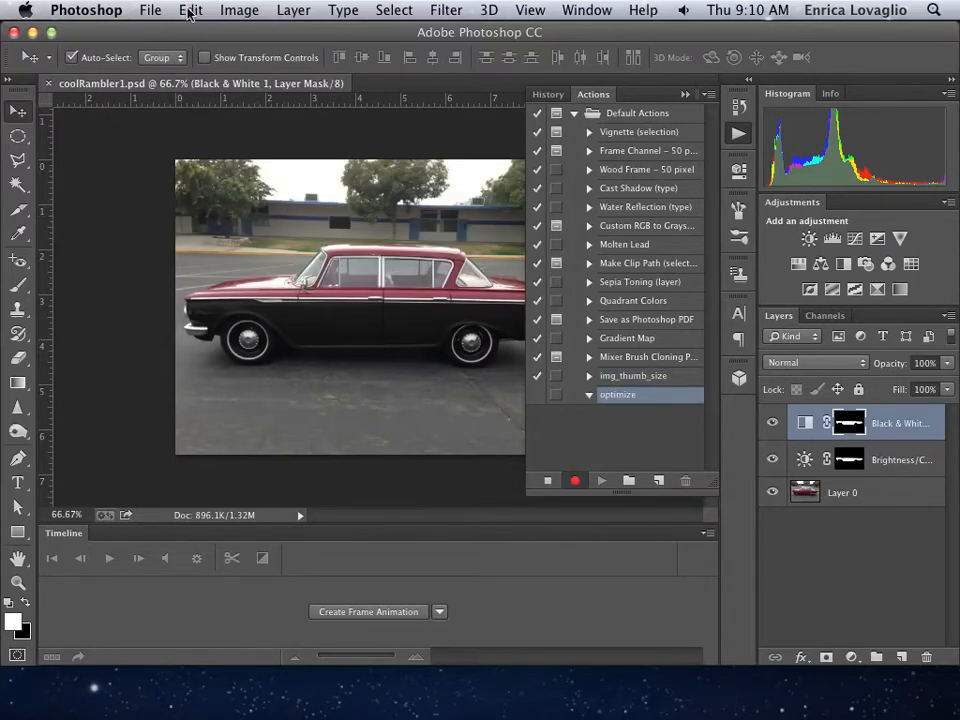
- Open Save for Web for the car image and set the JPEG quality to 45
{"action": "left_click", "coordinate": [147, 12]}
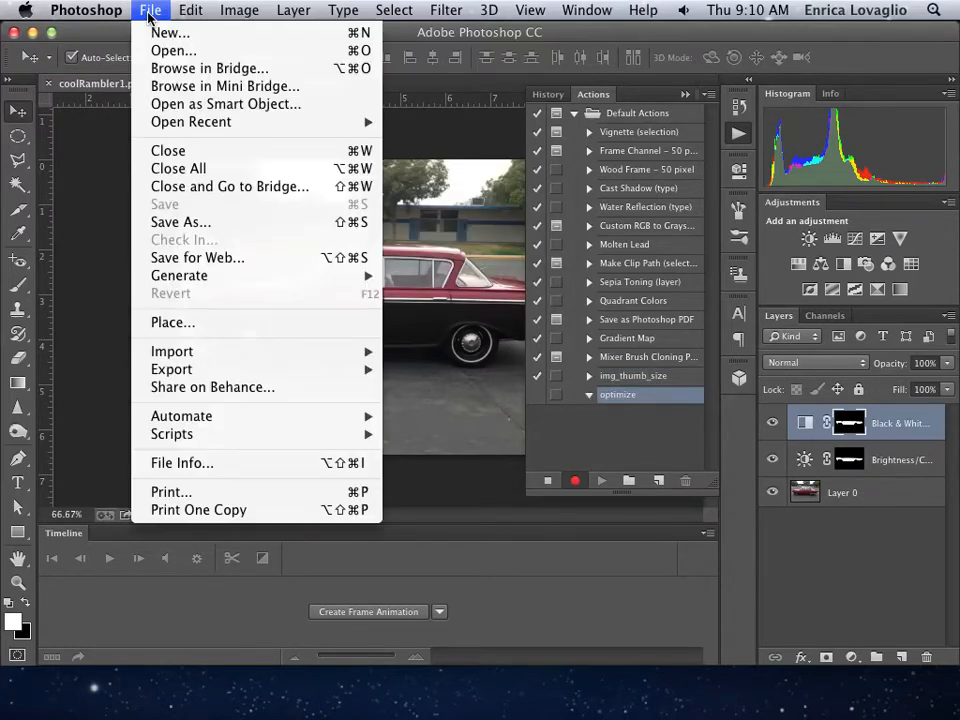
{"action": "left_click", "coordinate": [177, 258]}
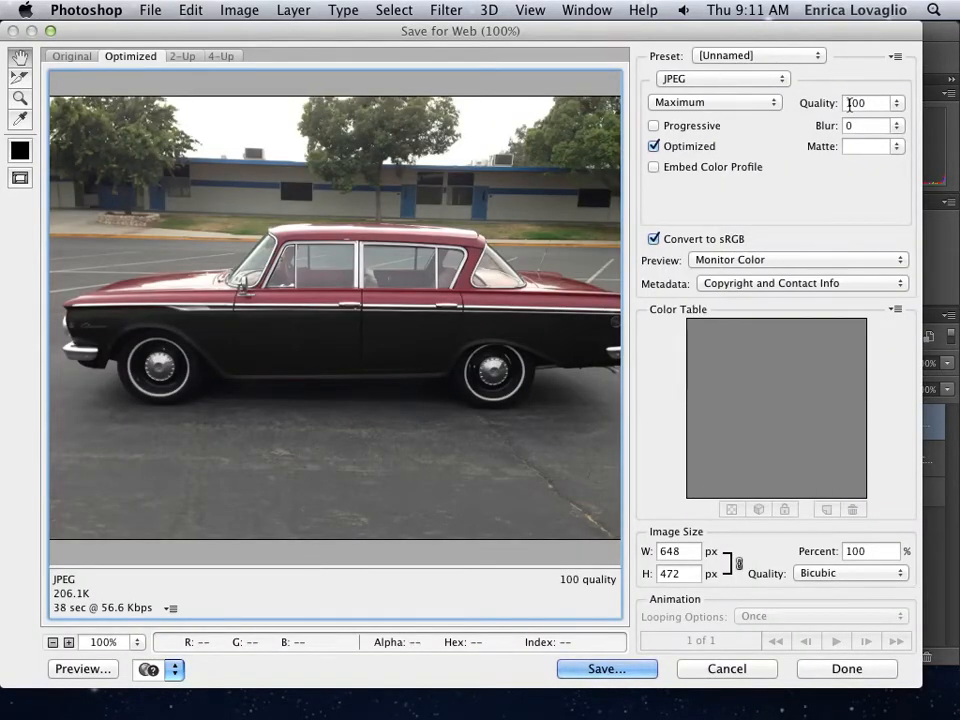
{"action": "left_click", "coordinate": [897, 104]}
{"action": "left_click_drag", "start_coordinate": [897, 106], "coordinate": [842, 124]}
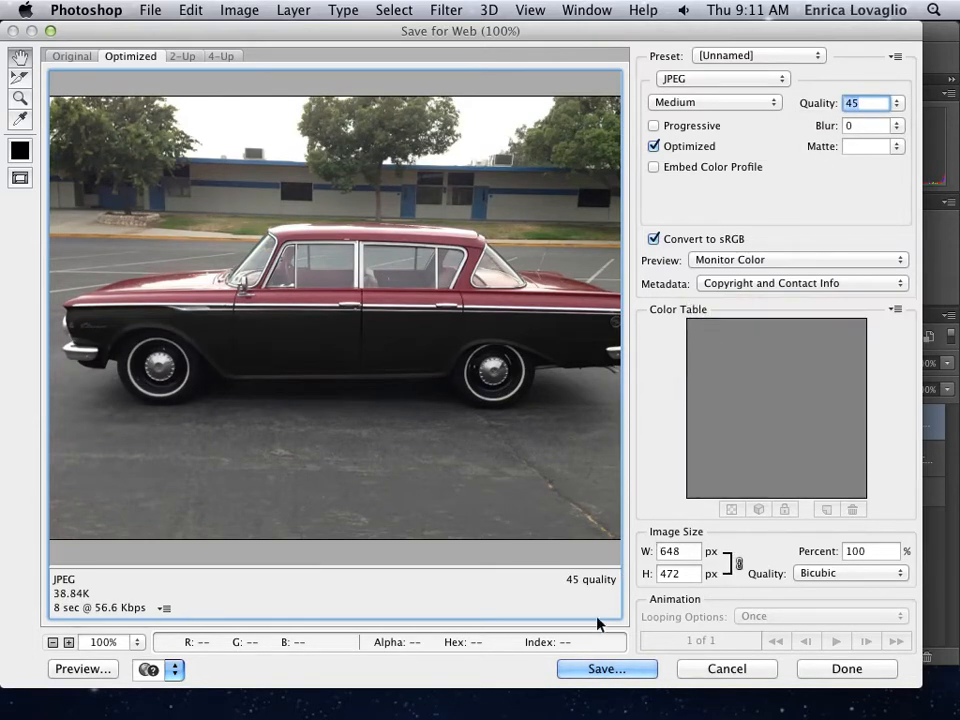
- Save the web JPEG in a new Desktop folder named optimmized, and stop recording the optimize action
{"action": "left_click", "coordinate": [618, 677]}
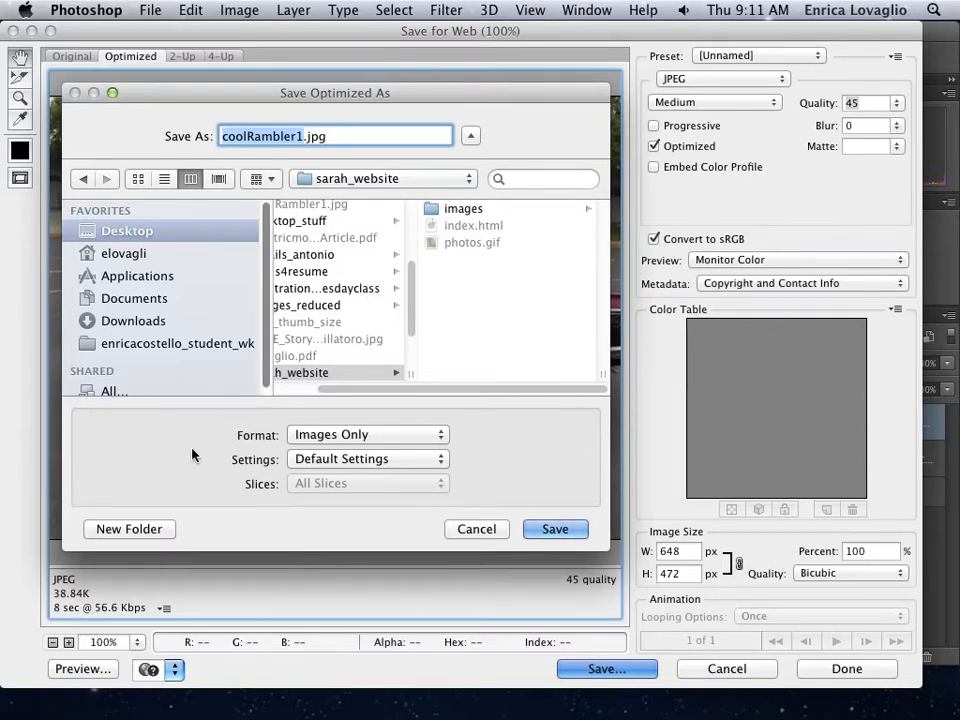
{"action": "left_click", "coordinate": [153, 232]}
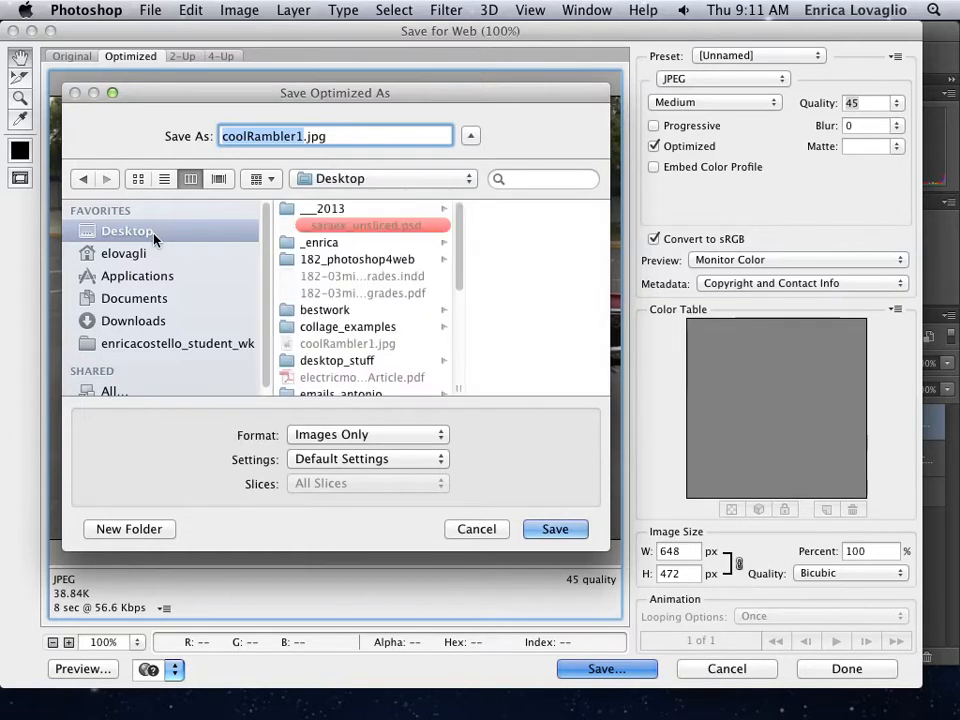
{"action": "left_click", "coordinate": [131, 530]}
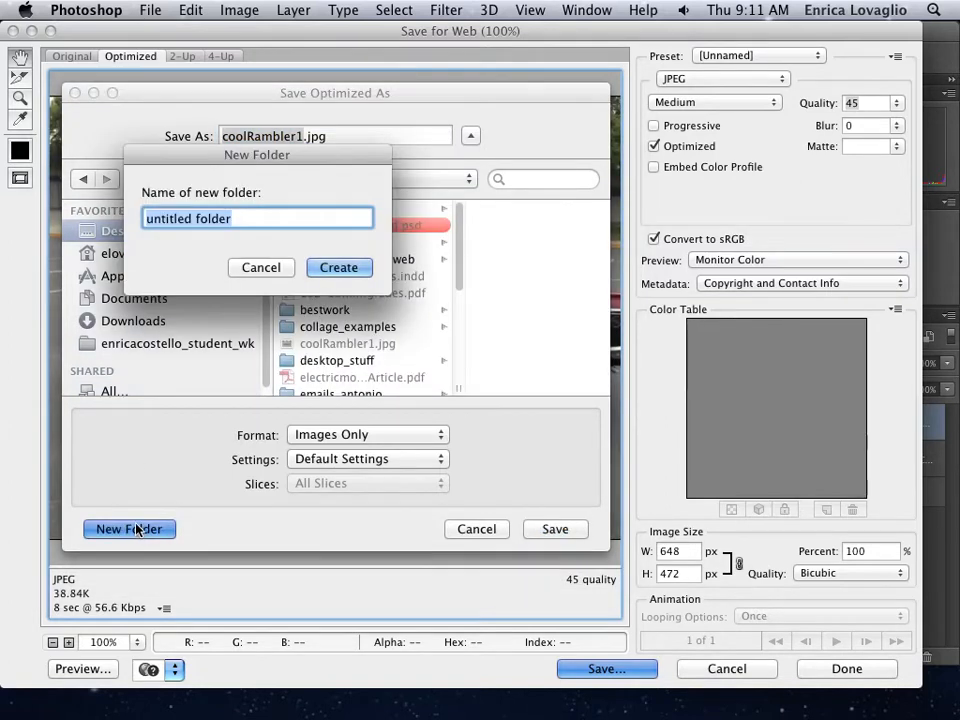
{"action": "type", "text": "optimmized"}
{"action": "left_click", "coordinate": [355, 267]}
{"action": "left_click", "coordinate": [542, 538]}
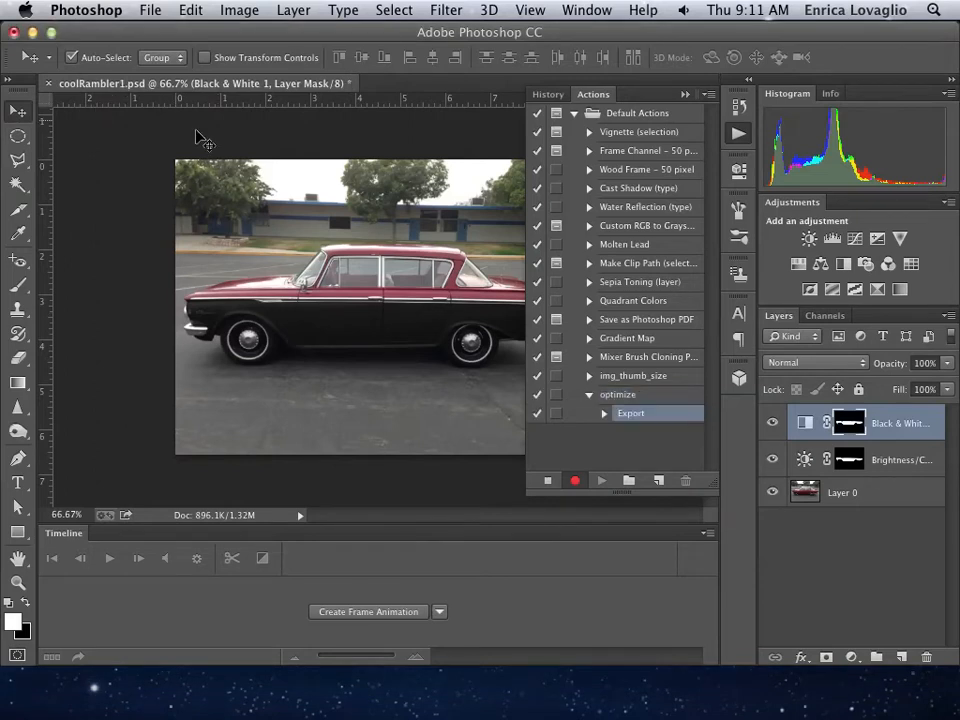
{"action": "left_click", "coordinate": [547, 481]}
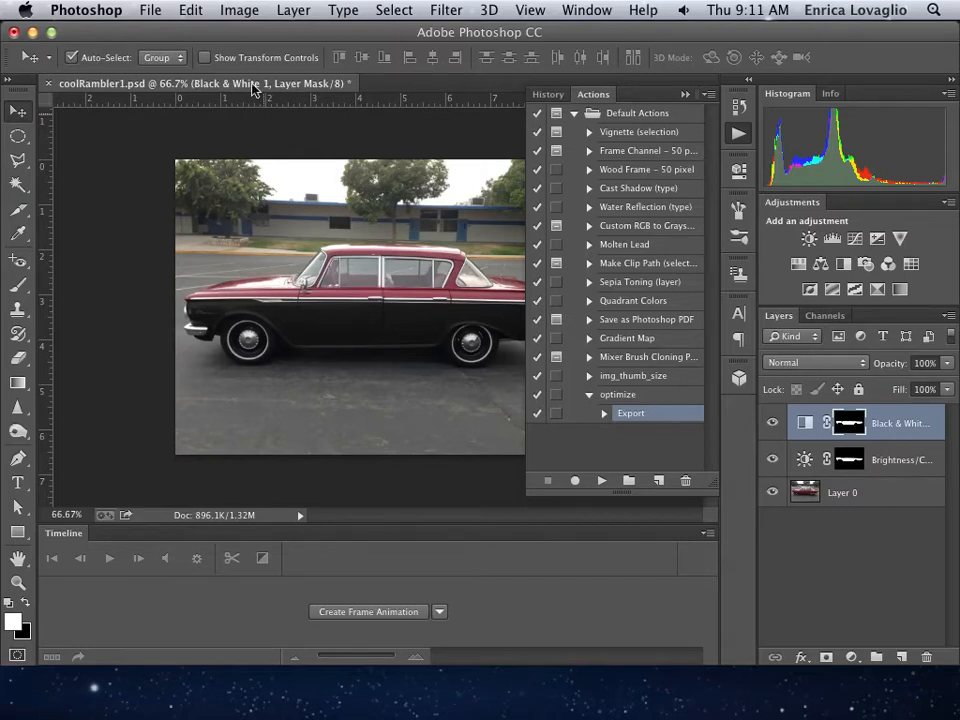
- Start creating a droplet from the optimize action, saving it on the Desktop as img_optimized
{"action": "left_click", "coordinate": [150, 12]}
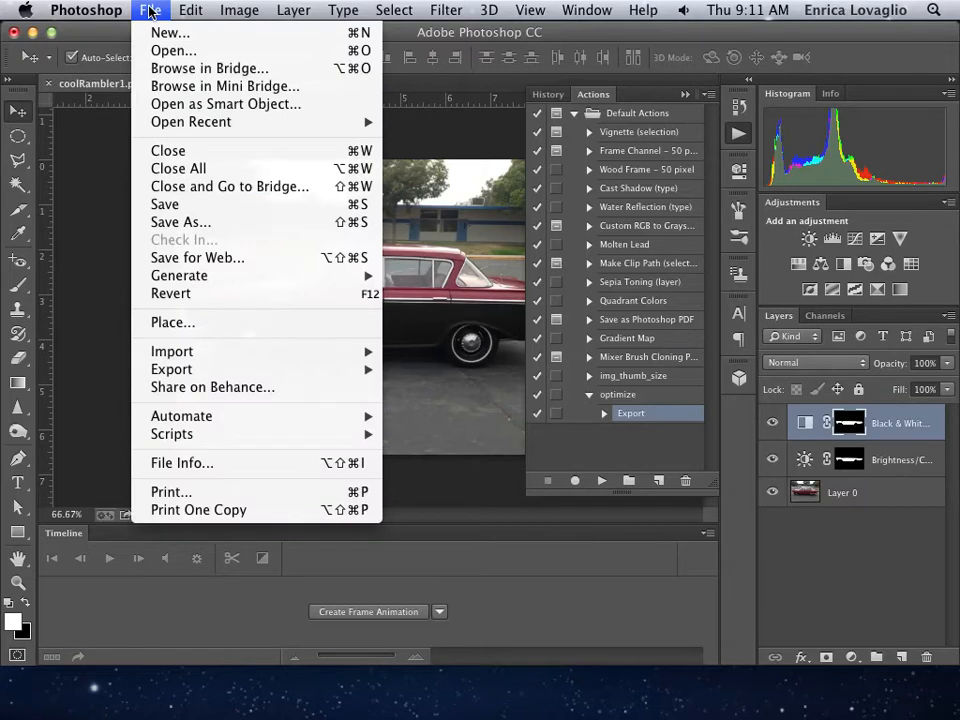
{"action": "mouse_move", "coordinate": [185, 424]}
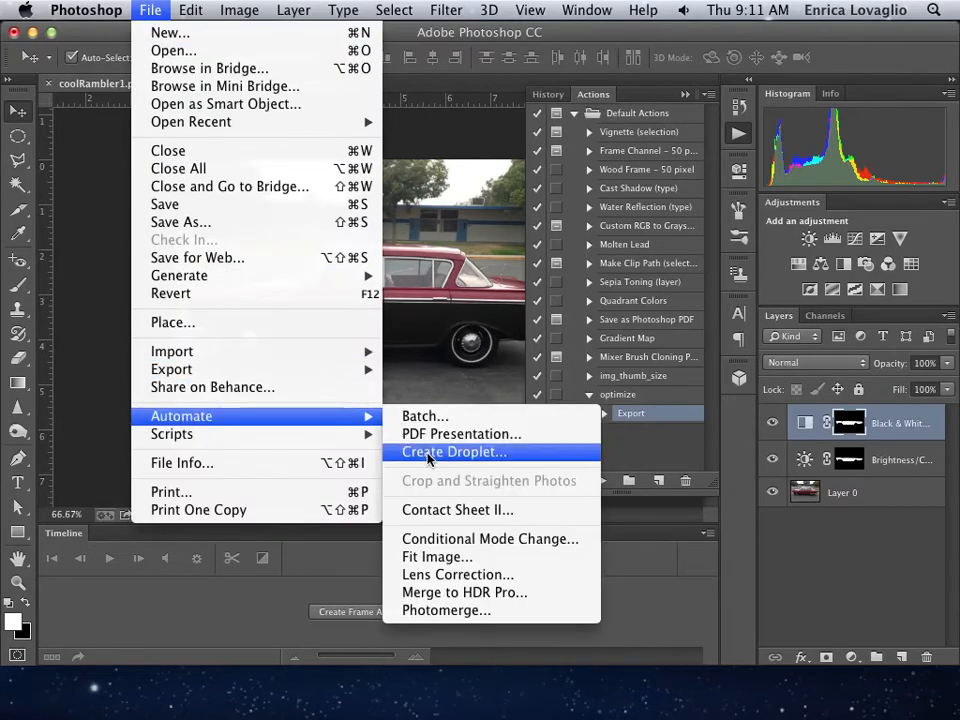
{"action": "left_click", "coordinate": [429, 454]}
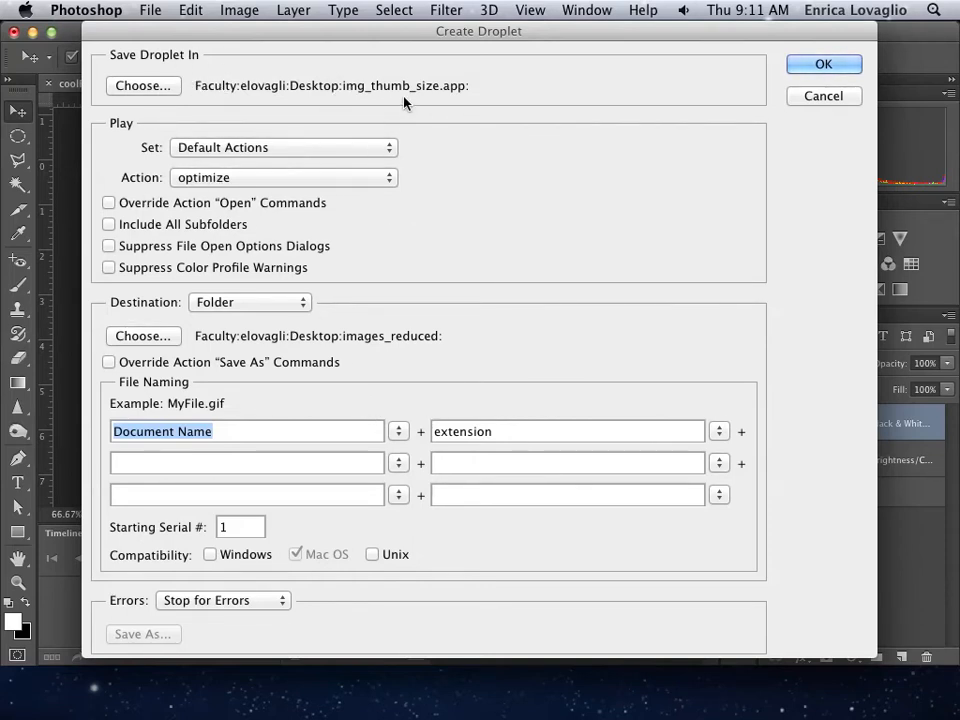
{"action": "left_click", "coordinate": [160, 87]}
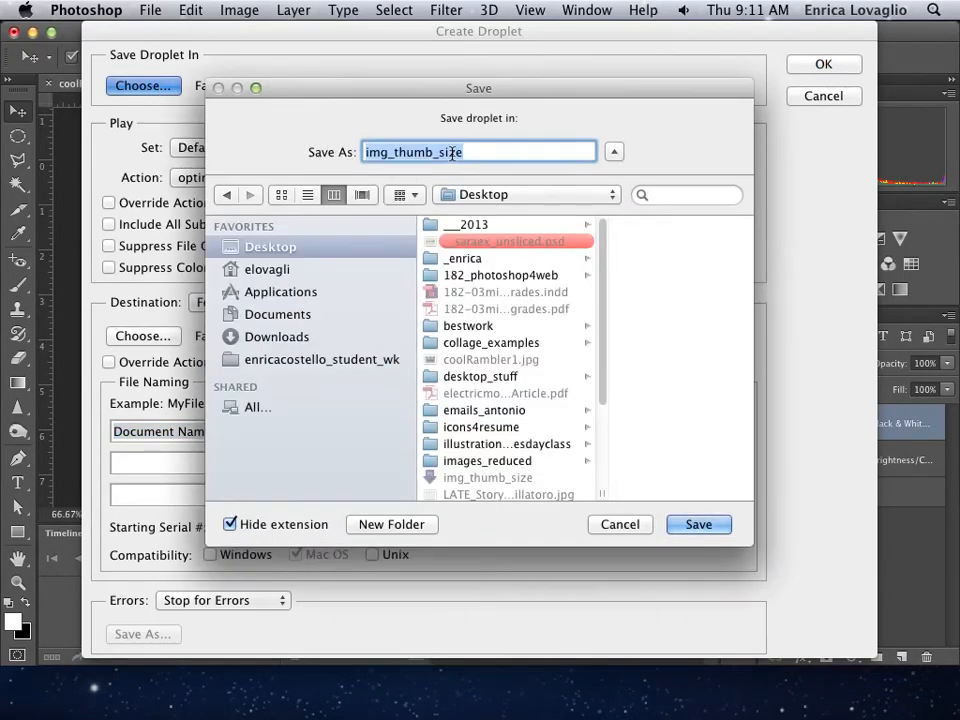
{"action": "left_click_drag", "start_coordinate": [394, 152], "coordinate": [477, 154]}
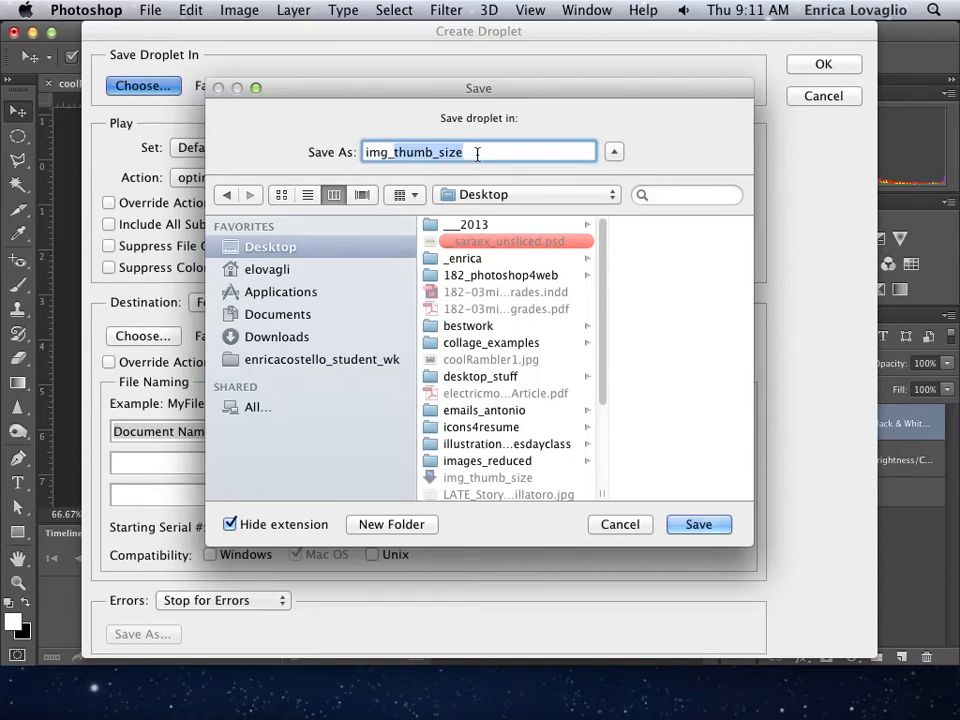
{"action": "type", "text": "optimized"}
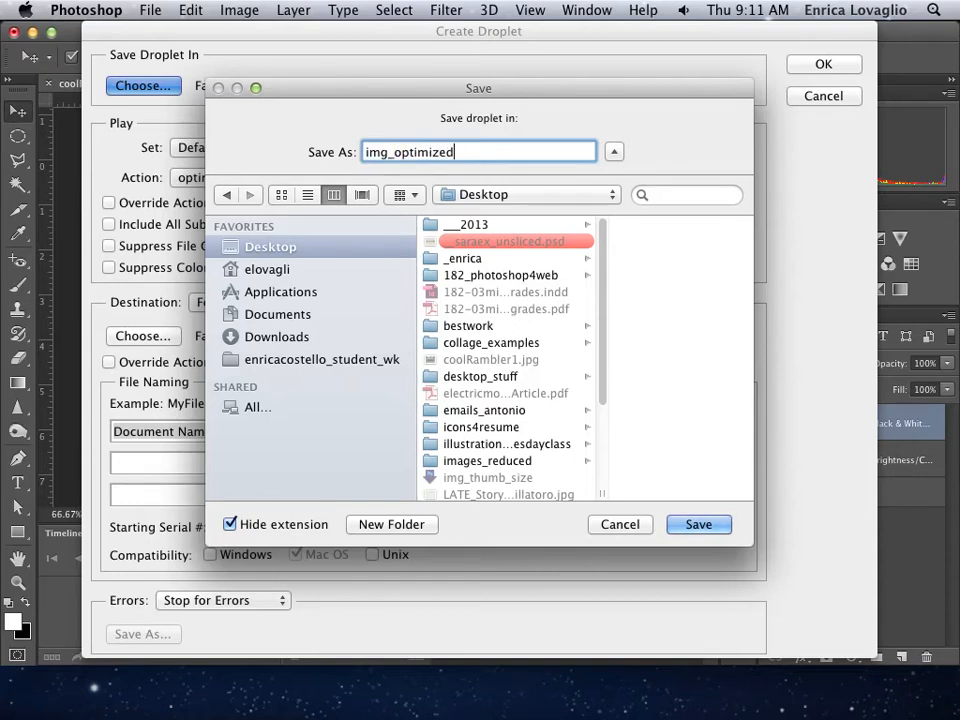
{"action": "left_click", "coordinate": [696, 524]}
- Set the droplet's destination to the optimmized folder on the Desktop and create the droplet
{"action": "left_click", "coordinate": [157, 343]}
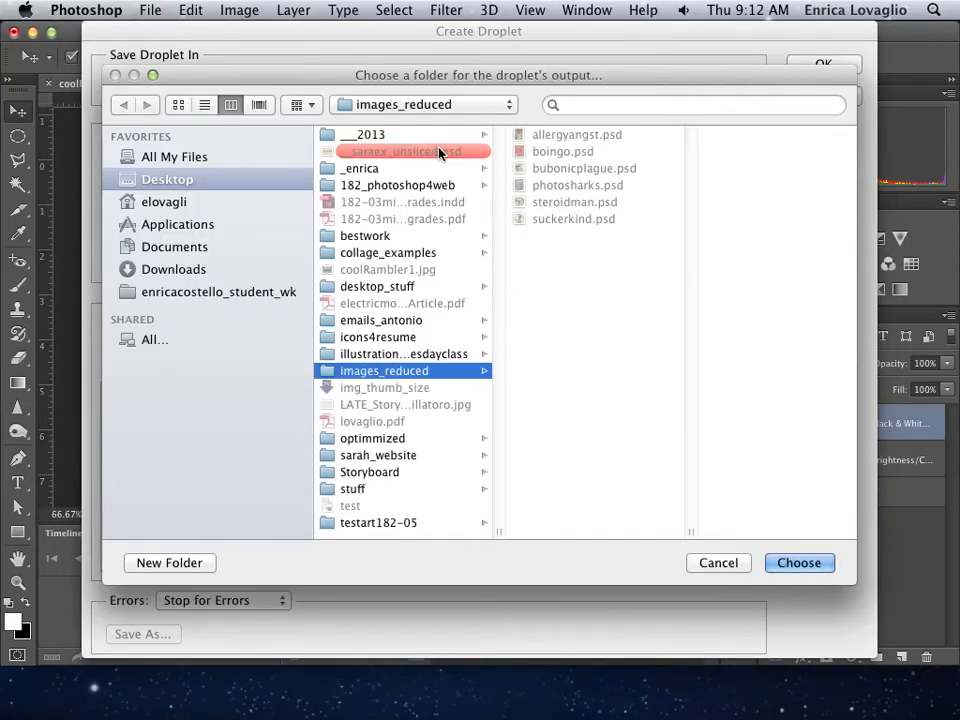
{"action": "left_click", "coordinate": [388, 438]}
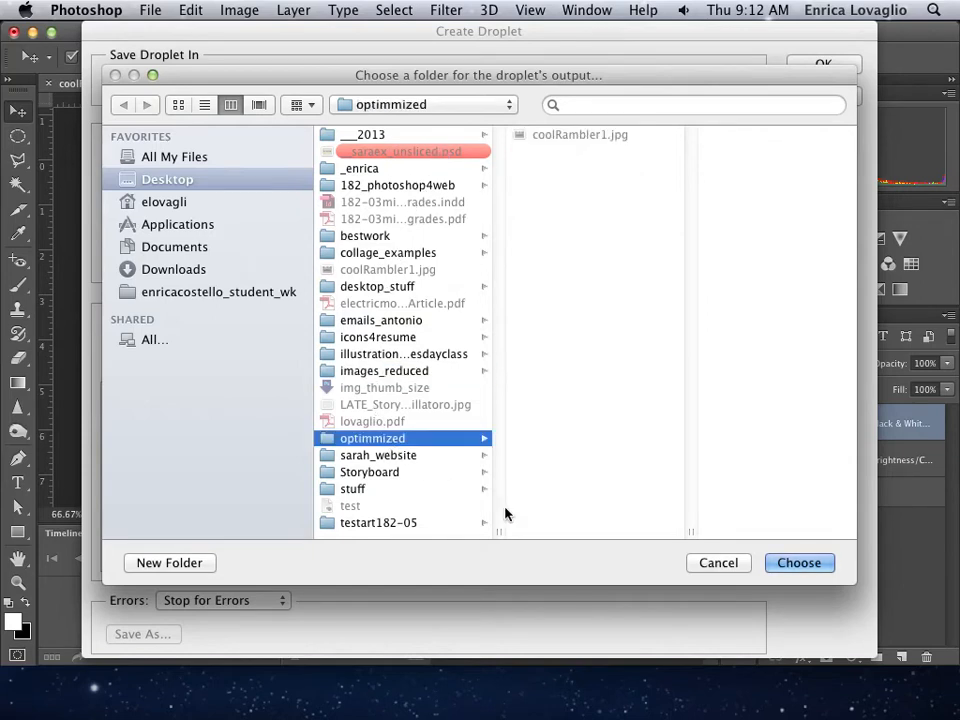
{"action": "left_click", "coordinate": [797, 563]}
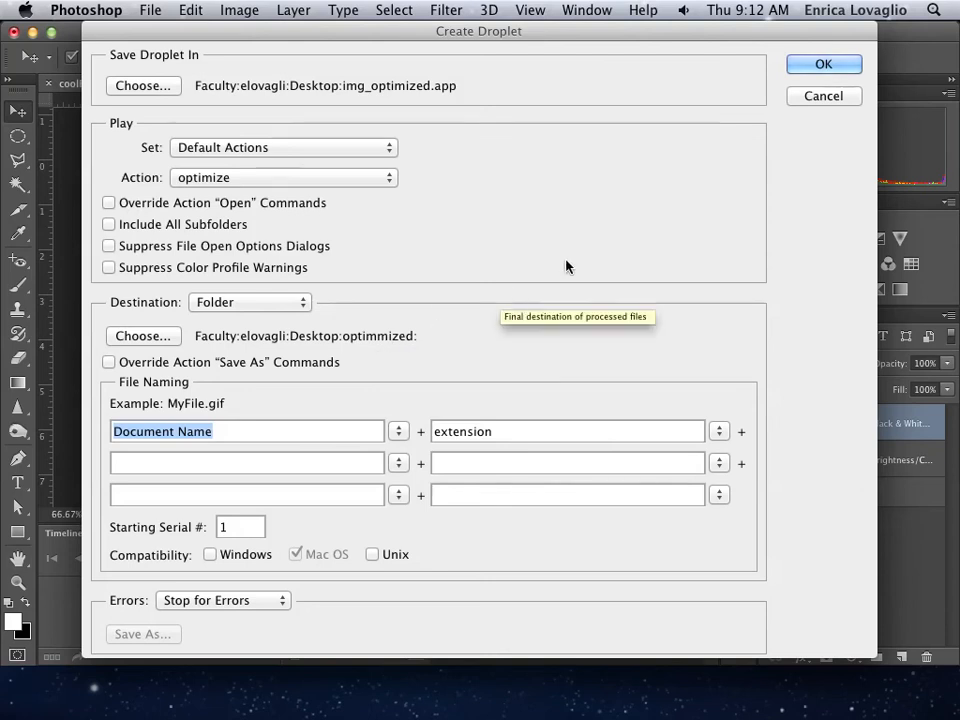
{"action": "left_click", "coordinate": [817, 70]}
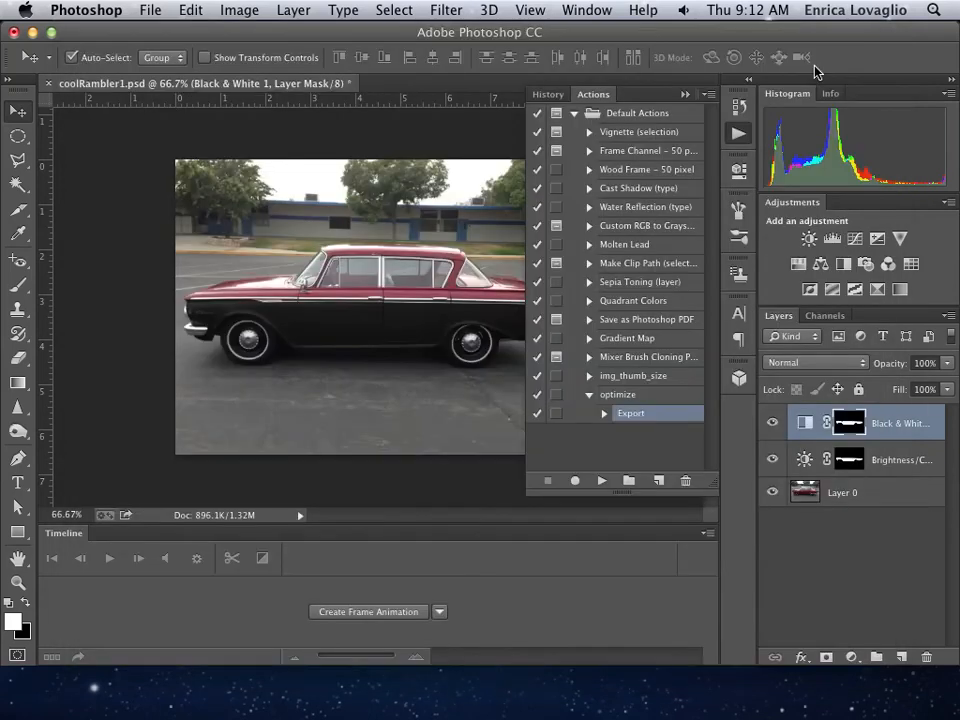
- Minimize the Photoshop window and move the img_optimized droplet beside img_thumb_size on the desktop
{"action": "left_click", "coordinate": [33, 35]}
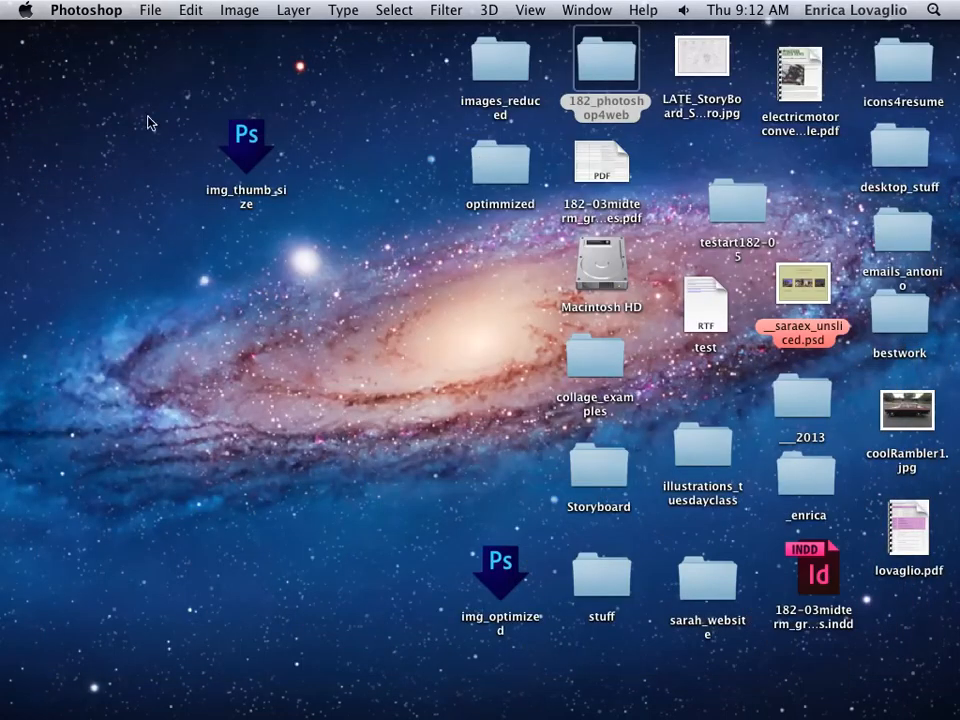
{"action": "left_click_drag", "start_coordinate": [506, 566], "coordinate": [372, 133]}
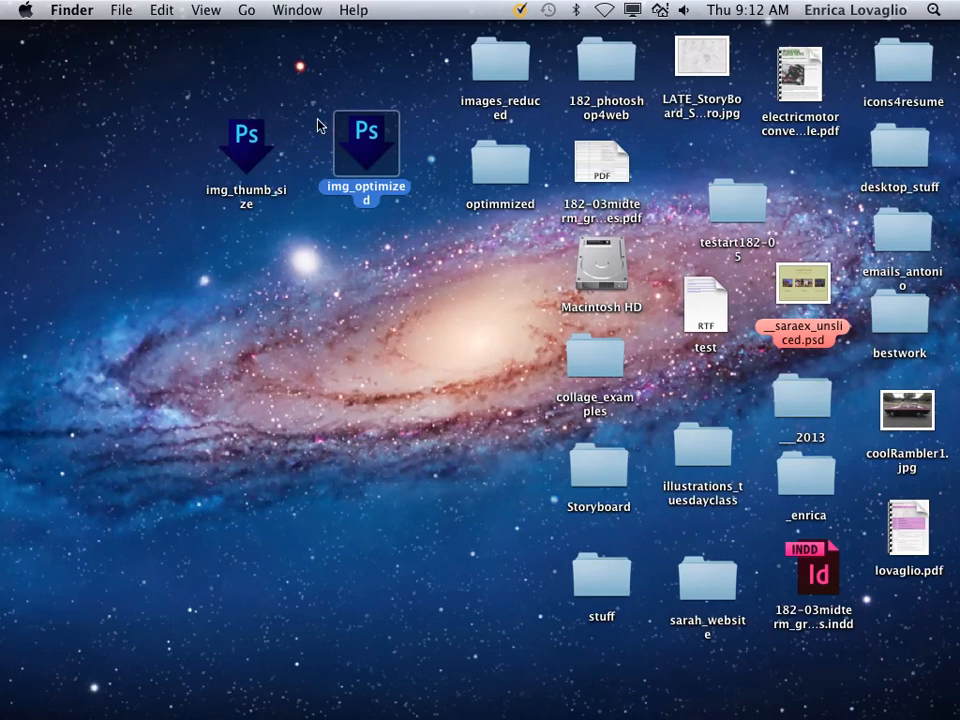
{"action": "left_click", "coordinate": [502, 171]}
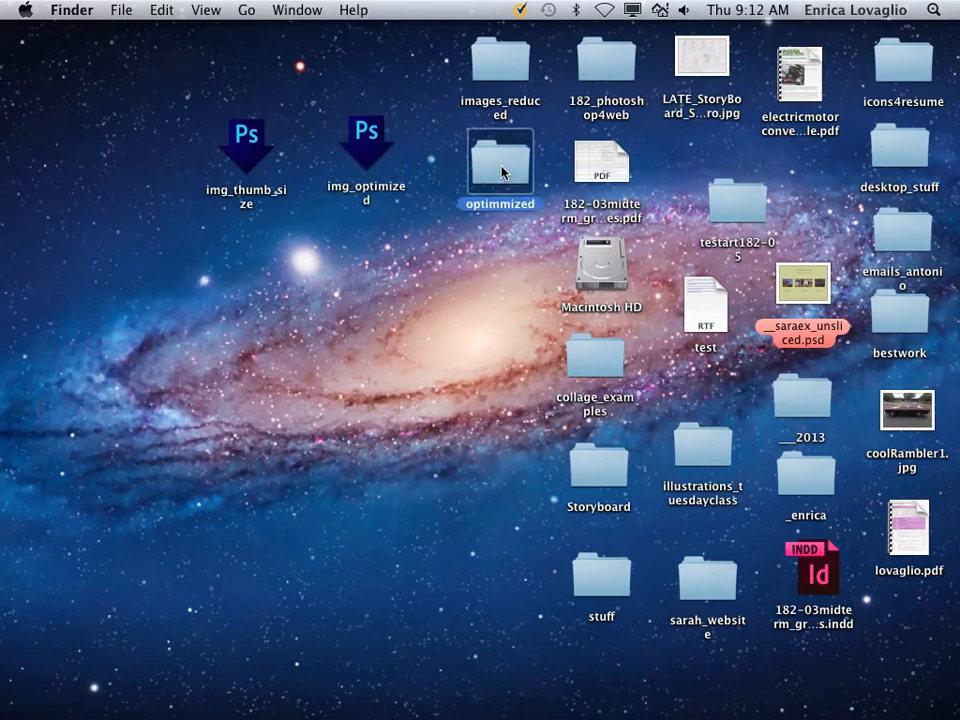
{"action": "mouse_move", "coordinate": [951, 717]}
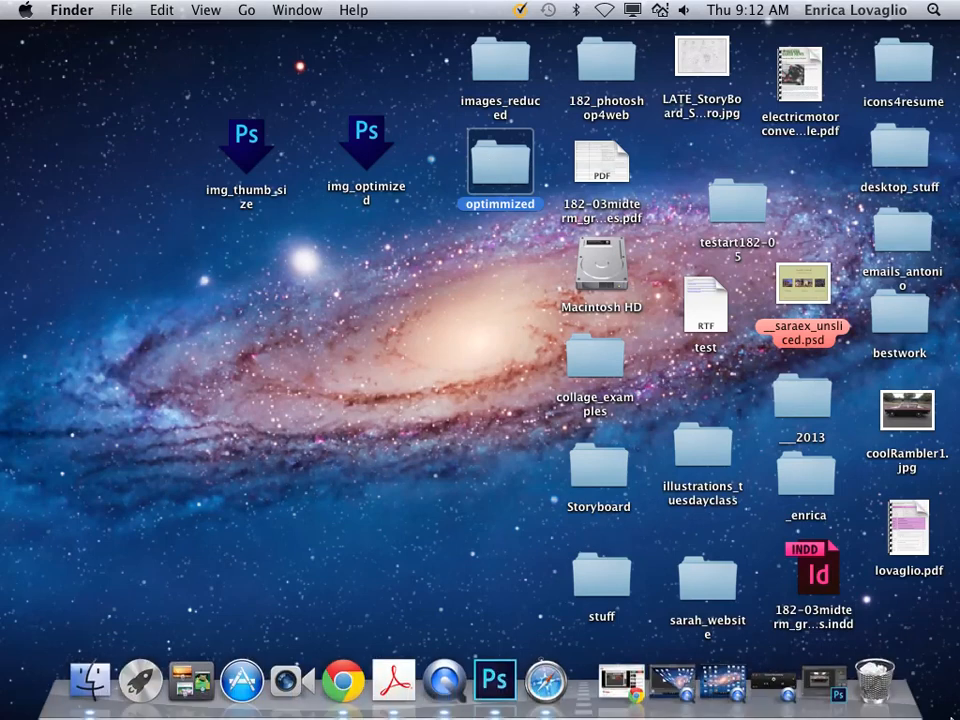
{"action": "left_click", "coordinate": [774, 687]}
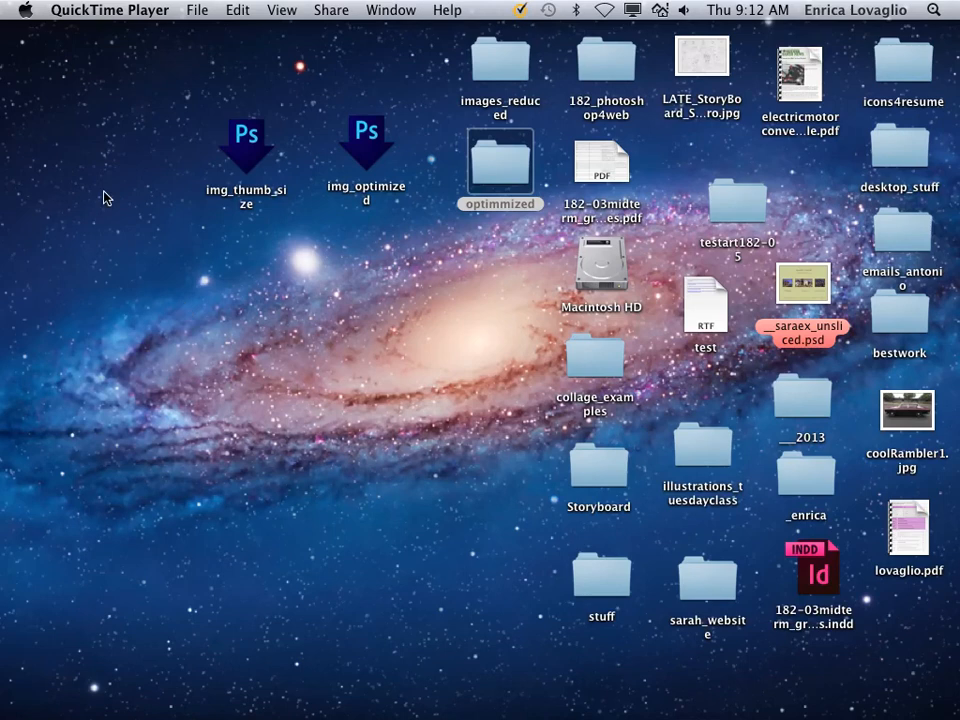